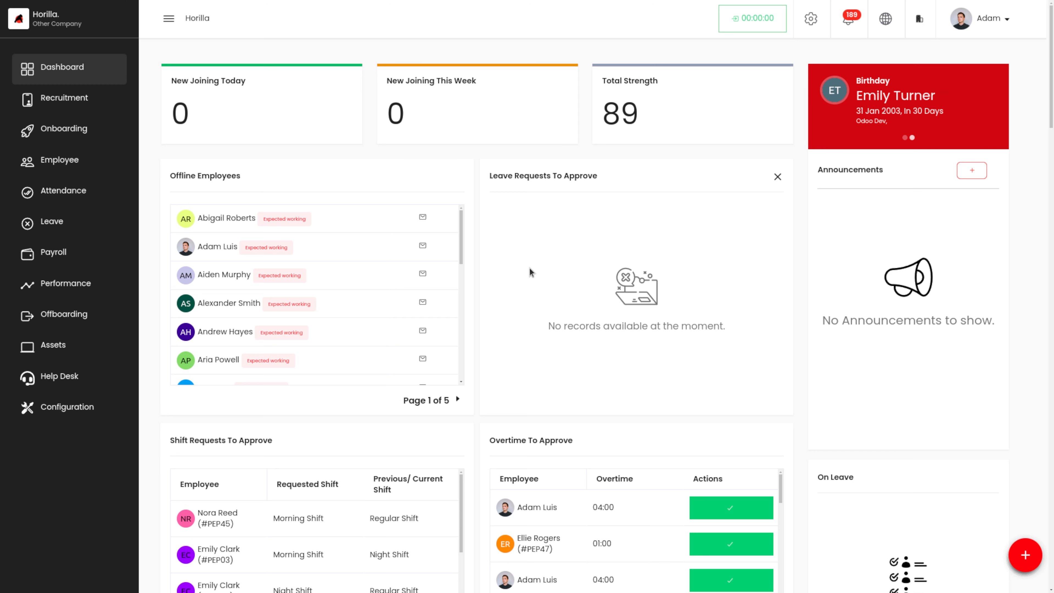
Open the Federal Tax filing statuses in Payroll and expand the tax brackets of For Single Filers
{"action": "left_click", "coordinate": [57, 254]}
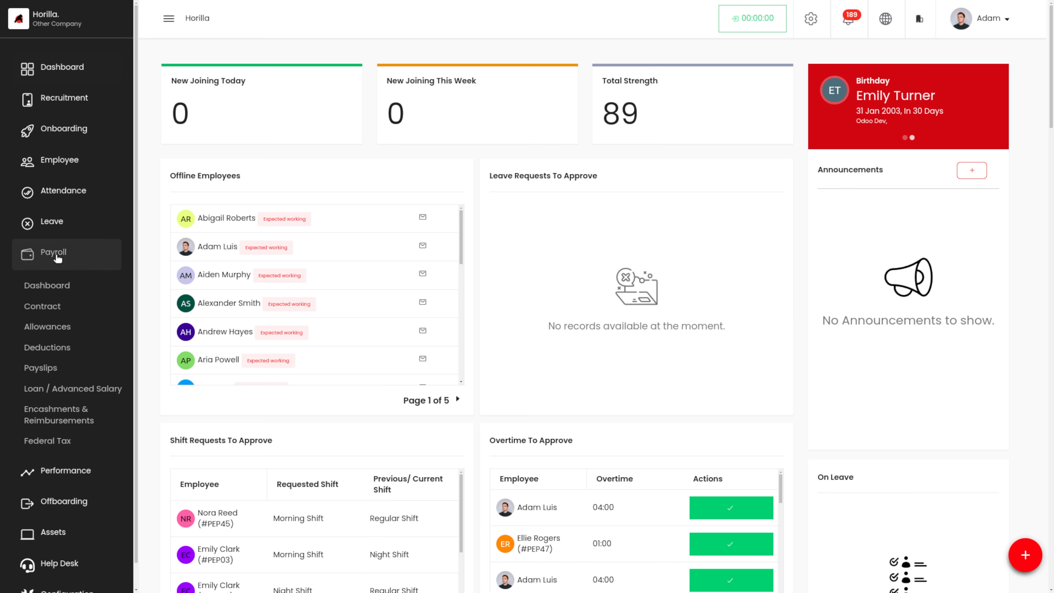
{"action": "left_click", "coordinate": [59, 444]}
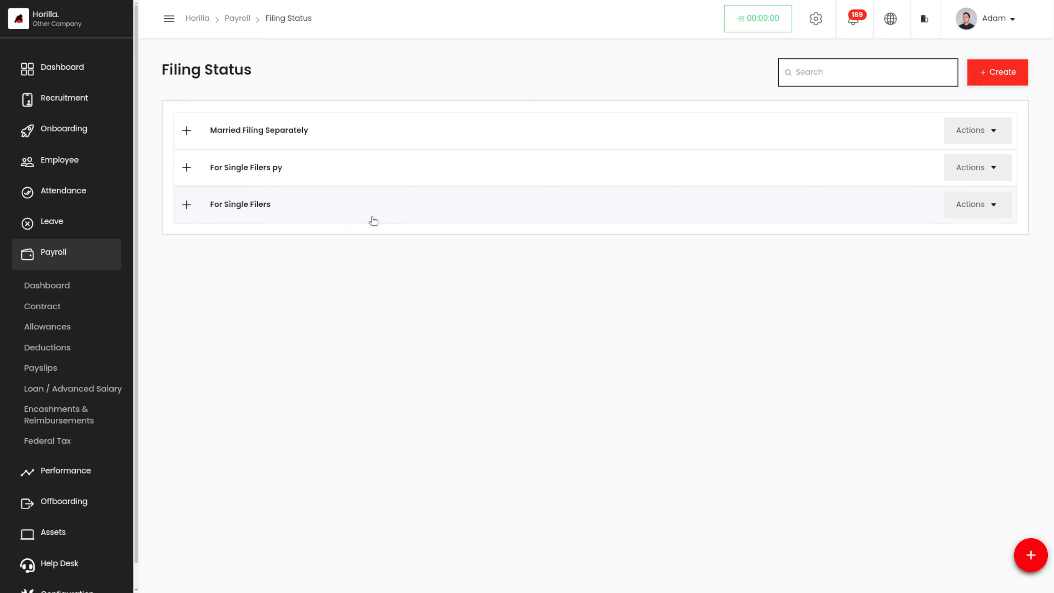
{"action": "left_click", "coordinate": [287, 207]}
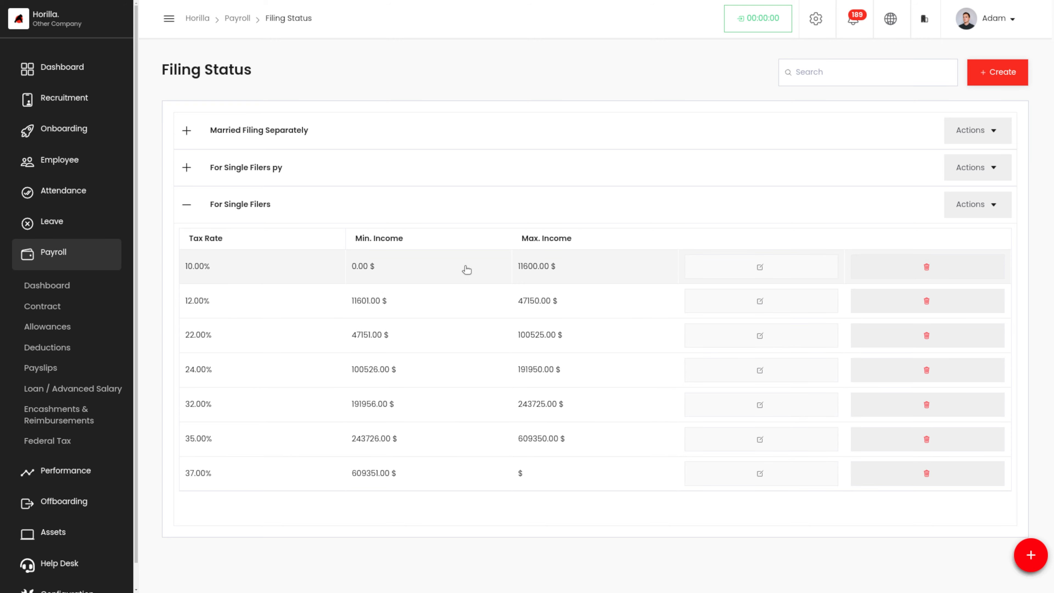
Inspect the edit form and the delete prompt of the 10% bracket under For Single Filers, dismissing both
{"action": "left_click", "coordinate": [781, 266]}
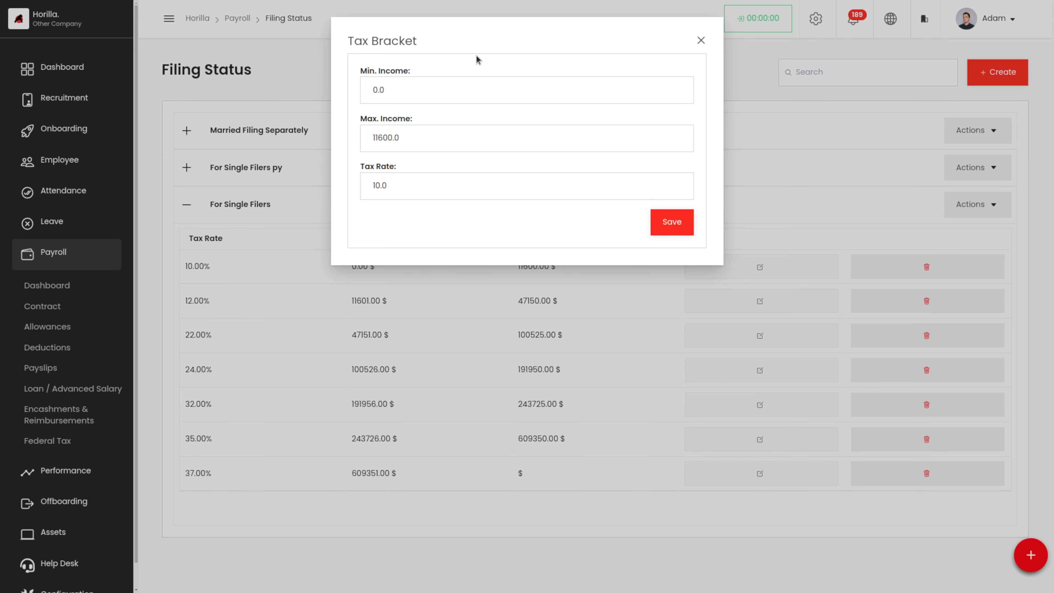
{"action": "left_click", "coordinate": [701, 40]}
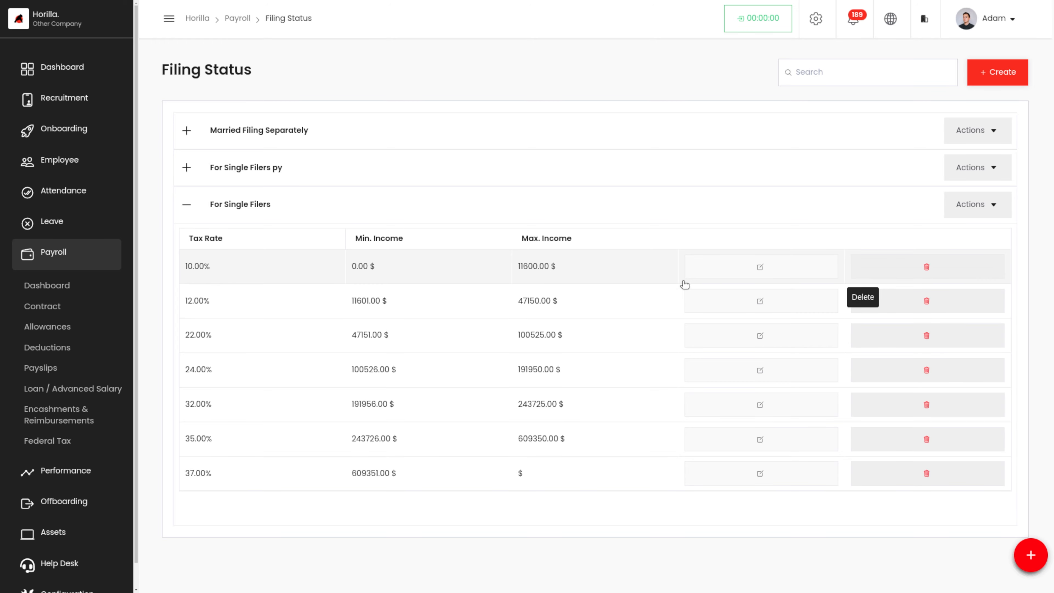
{"action": "left_click", "coordinate": [939, 265]}
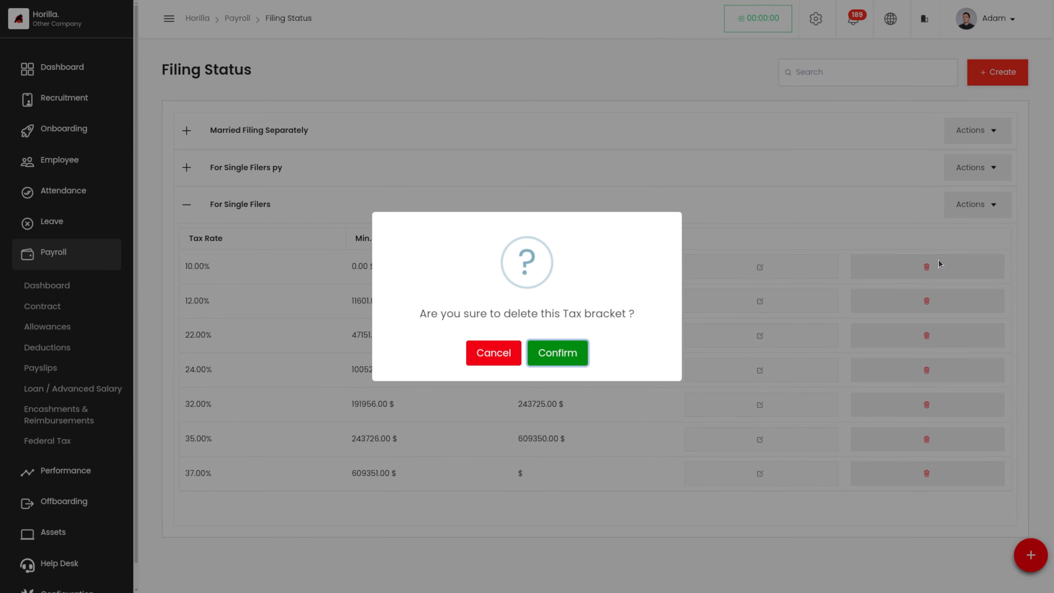
{"action": "left_click", "coordinate": [487, 363]}
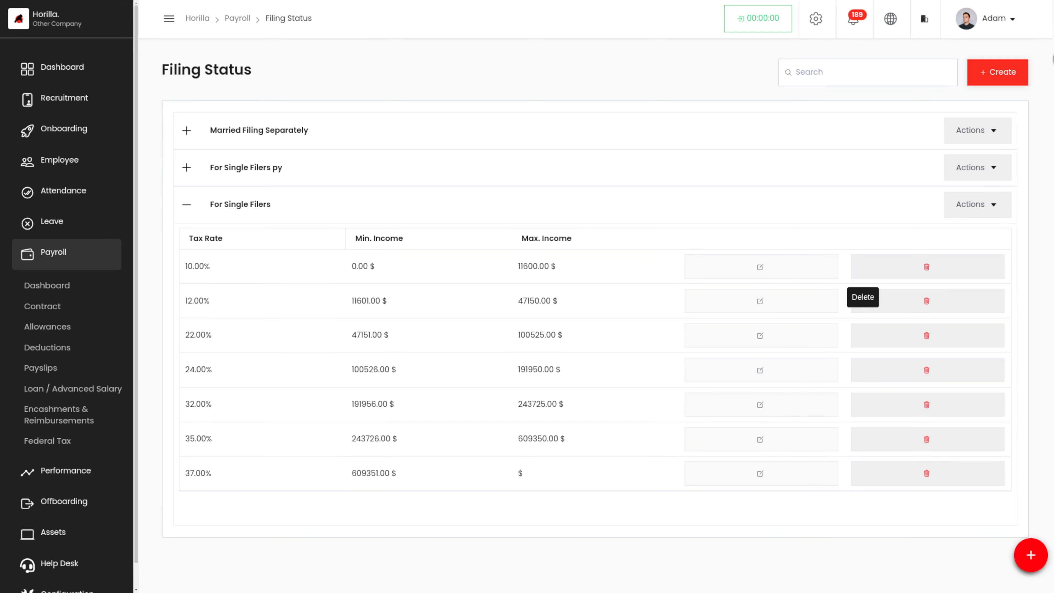
Start a new filing status and review the pay types it can be based on
{"action": "left_click", "coordinate": [1000, 75]}
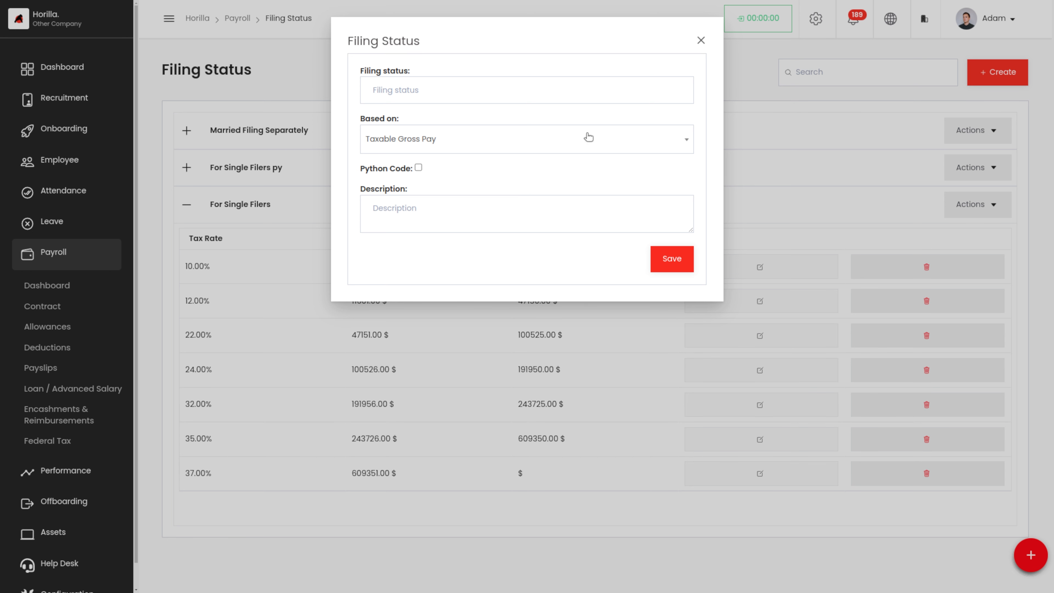
{"action": "left_click", "coordinate": [662, 142]}
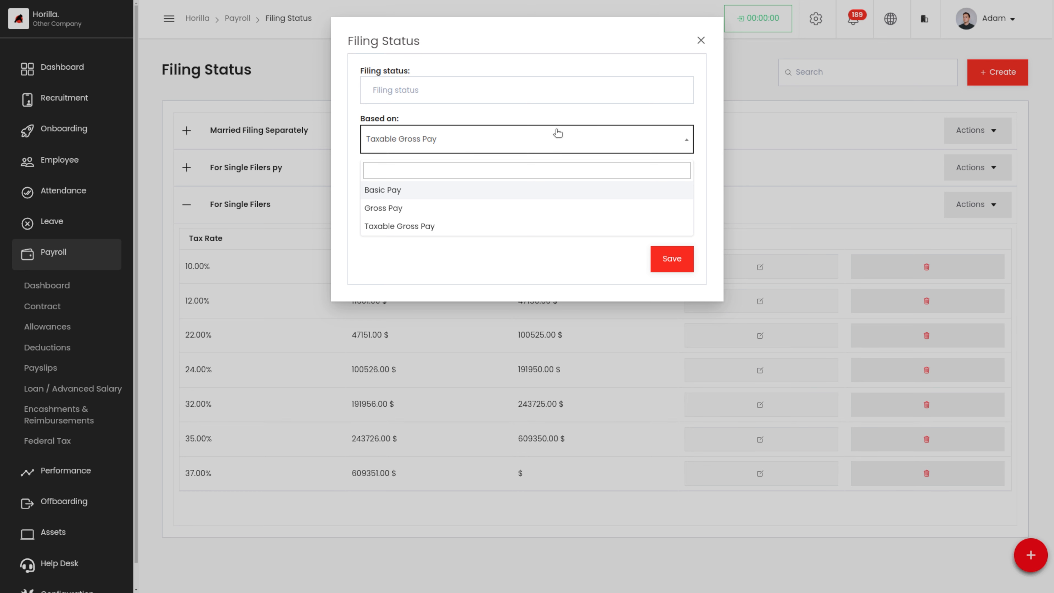
{"action": "left_click", "coordinate": [698, 125]}
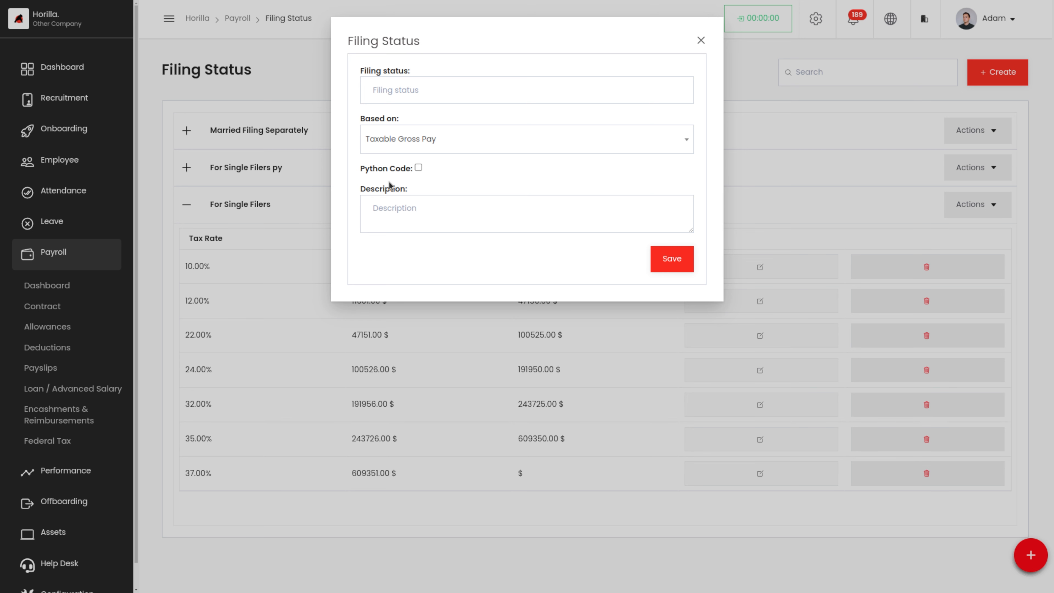
Enable Python Code for the new filing status, examine the federal_tax.py code, and disable the option again
{"action": "left_click", "coordinate": [419, 168]}
{"action": "scroll", "coordinate": [418, 431], "scroll_direction": "down", "scroll_amount": 1}
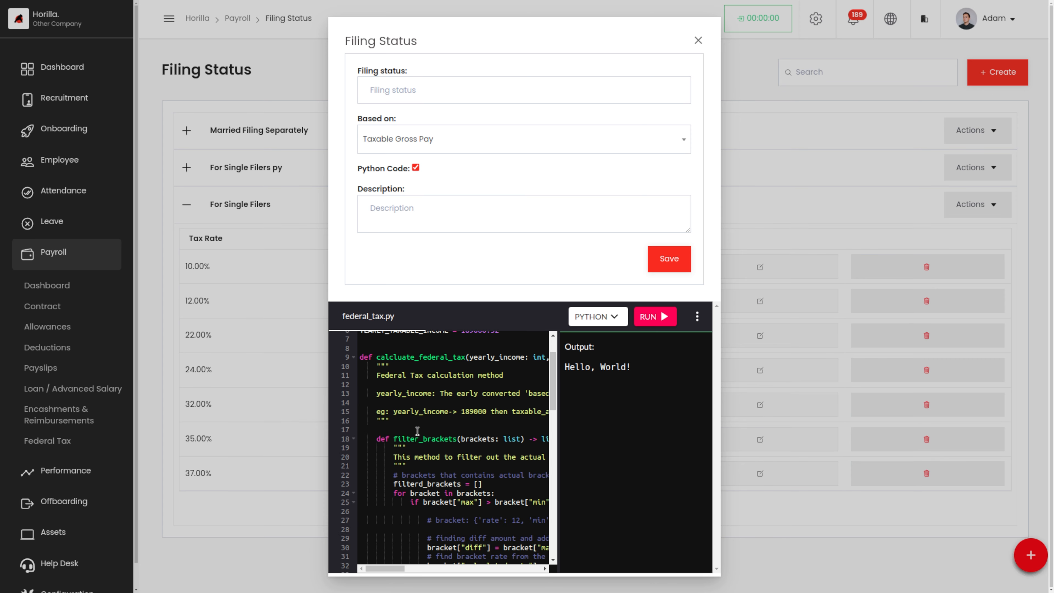
{"action": "scroll", "coordinate": [418, 430], "scroll_direction": "up", "scroll_amount": 2}
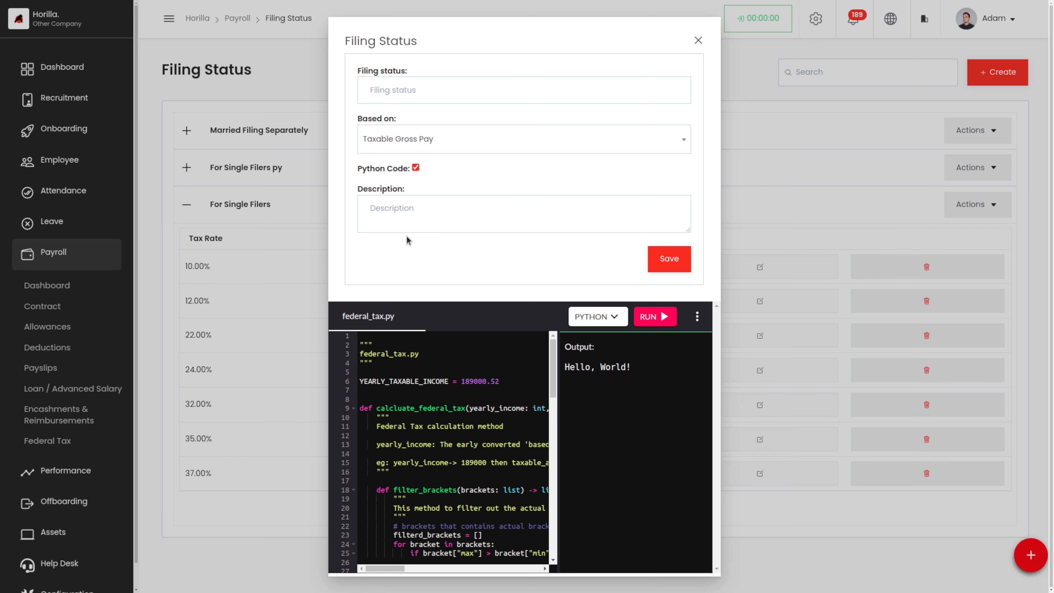
{"action": "left_click", "coordinate": [416, 169]}
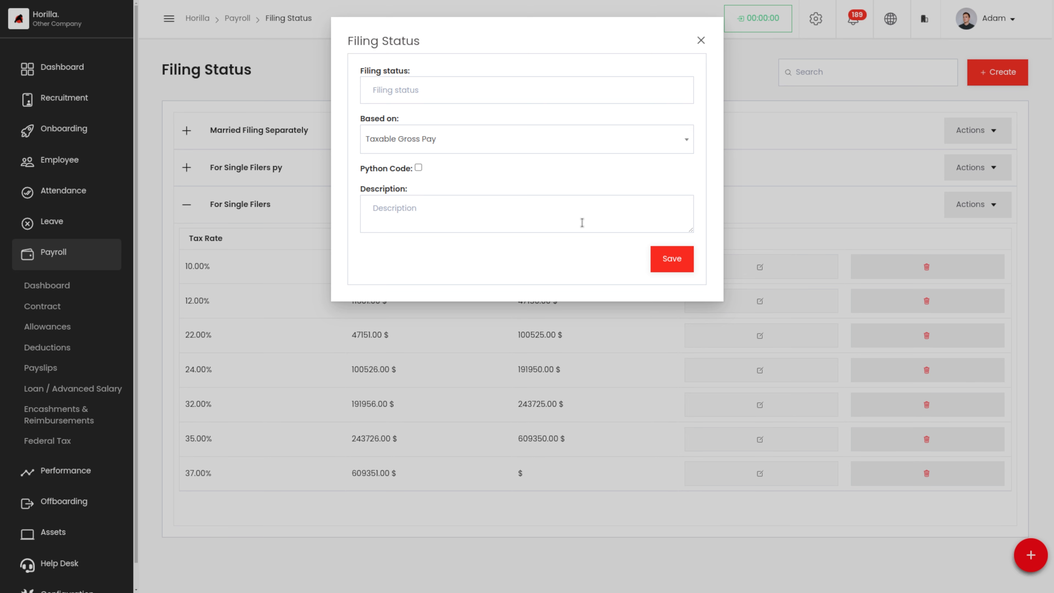
Name the filing status "Married Filing Jointly" and base it on Taxable Gross Pay
{"action": "key", "text": "Tab"}
{"action": "left_click", "coordinate": [458, 87]}
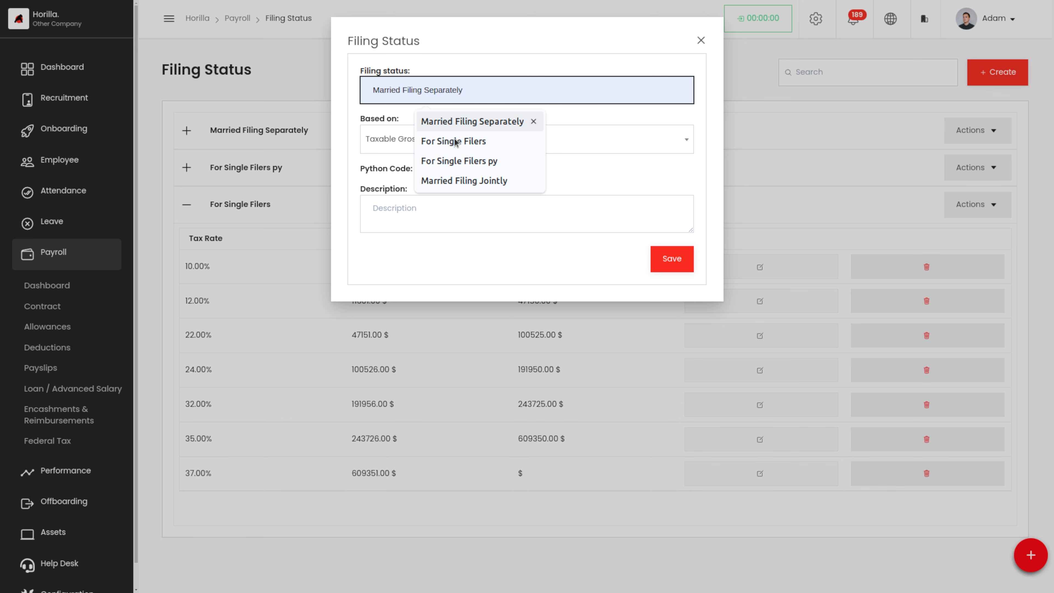
{"action": "left_click", "coordinate": [457, 181]}
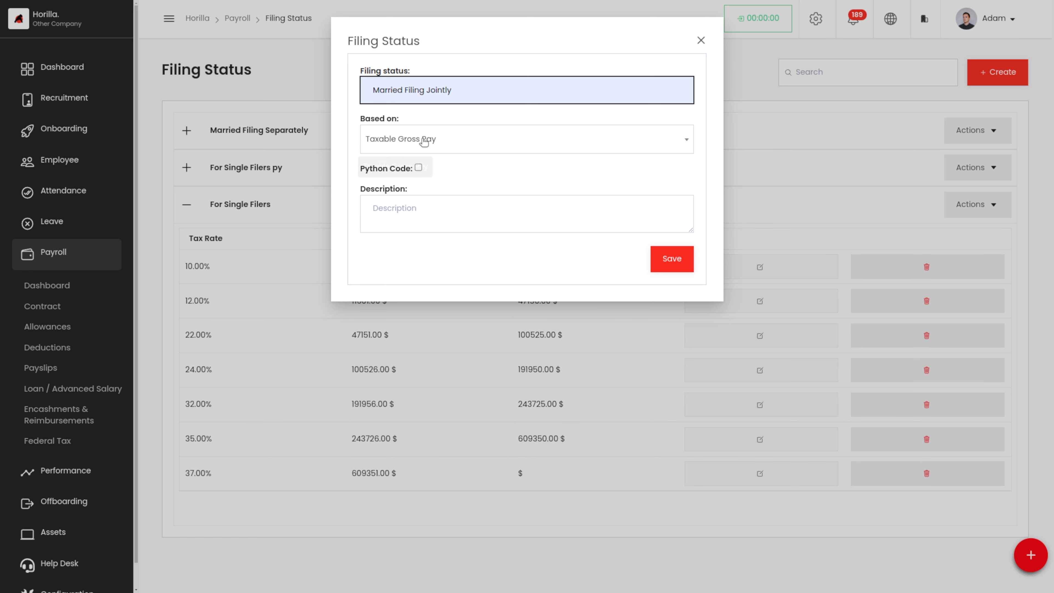
{"action": "left_click", "coordinate": [480, 144]}
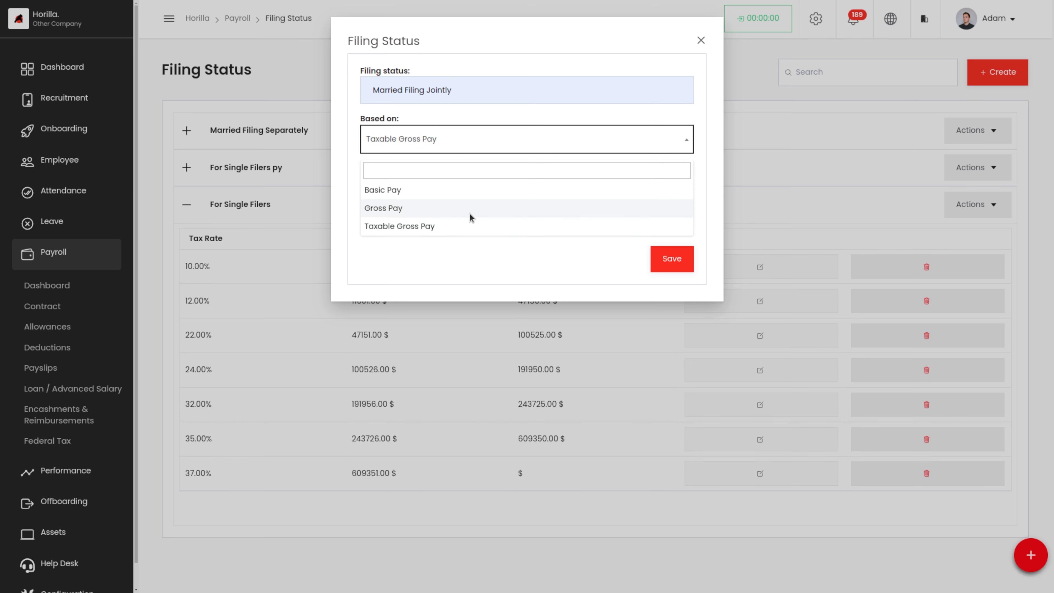
{"action": "left_click", "coordinate": [443, 226]}
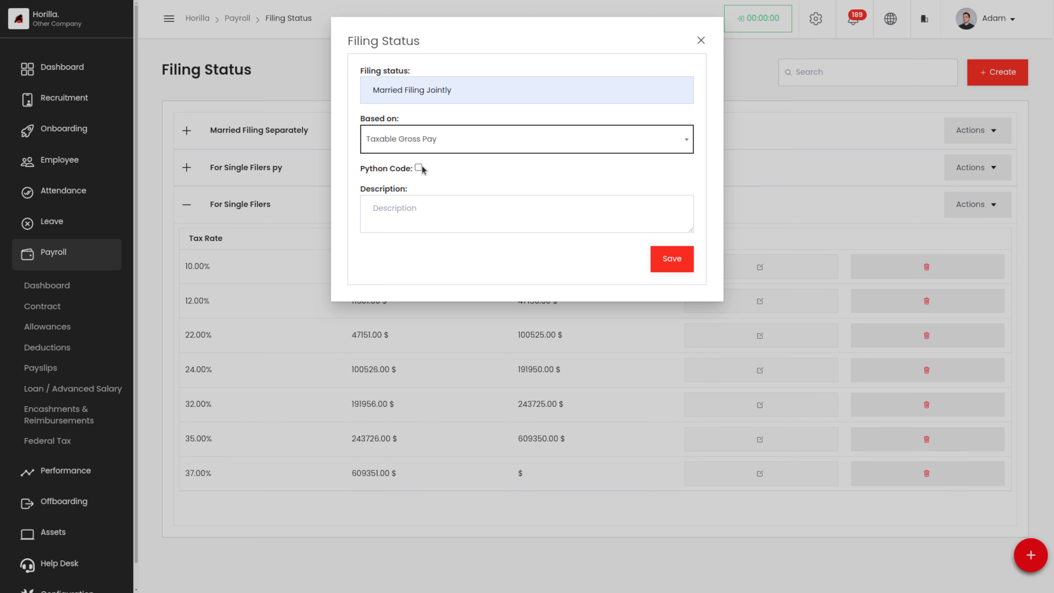
Add the description "For married couples who choose to file a single combined tax return.", save the filing status and close the form
{"action": "left_click", "coordinate": [406, 209]}
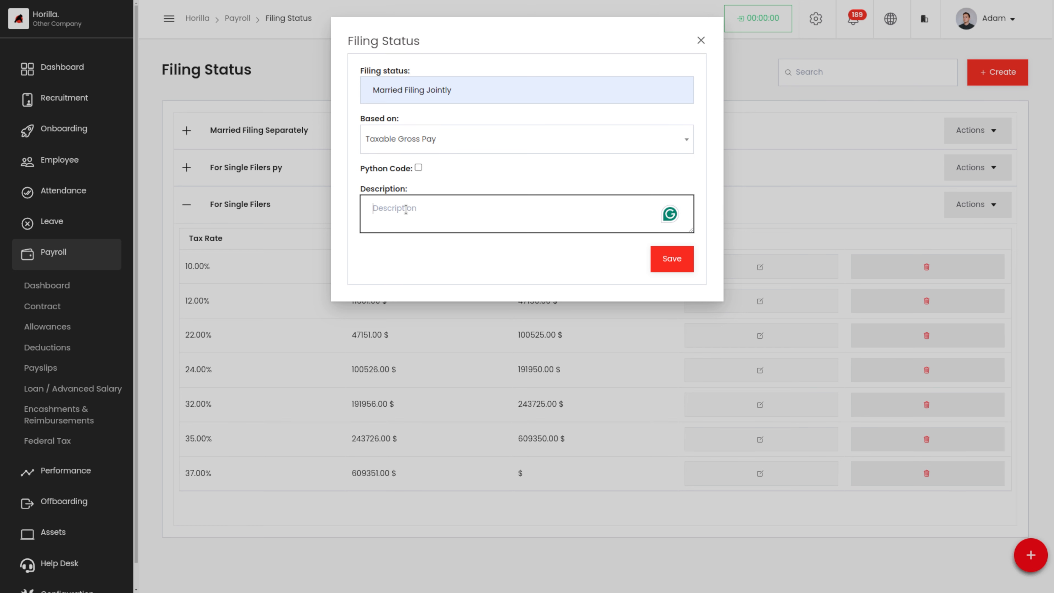
{"action": "type", "text": "For married couples who choose to file a single combined tax return."}
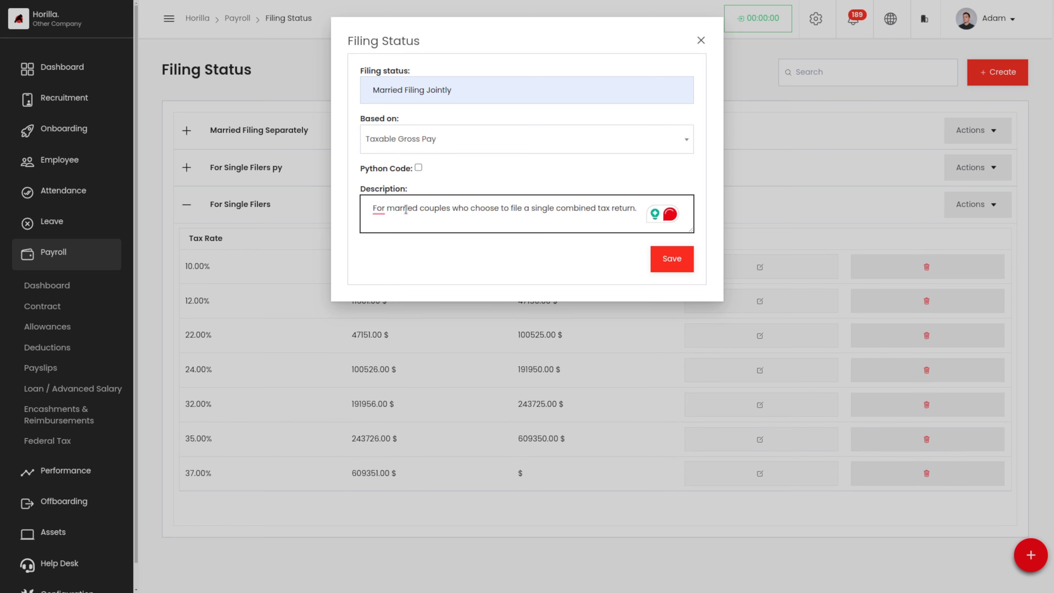
{"action": "mouse_move", "coordinate": [379, 211]}
{"action": "left_click", "coordinate": [669, 250]}
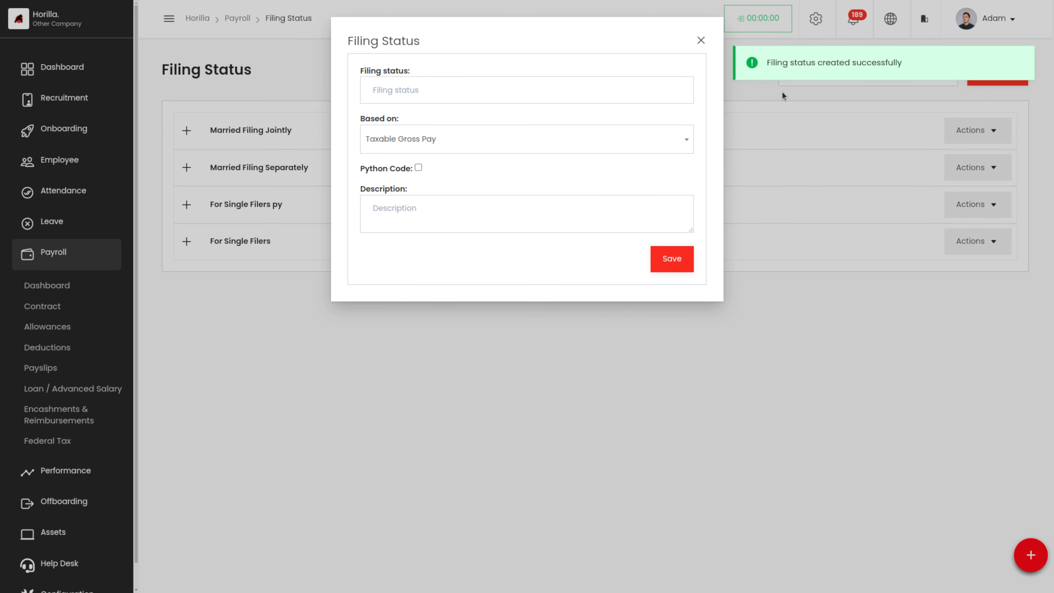
{"action": "left_click", "coordinate": [699, 41]}
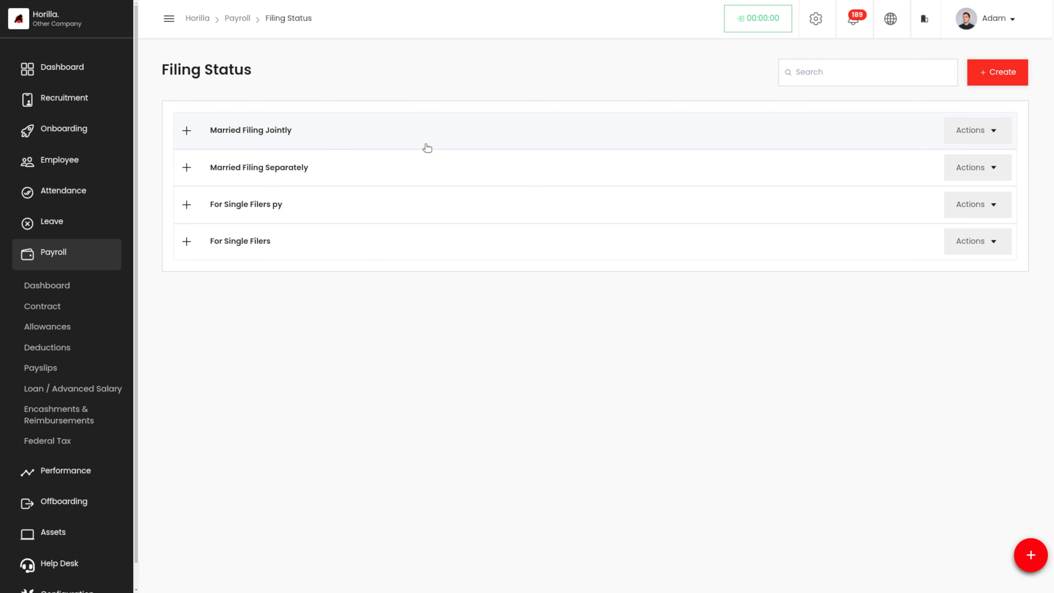
Create a tax bracket for Married Filing Jointly with minimum income 0, maximum income 23200 and tax rate 10
{"action": "left_click", "coordinate": [349, 136]}
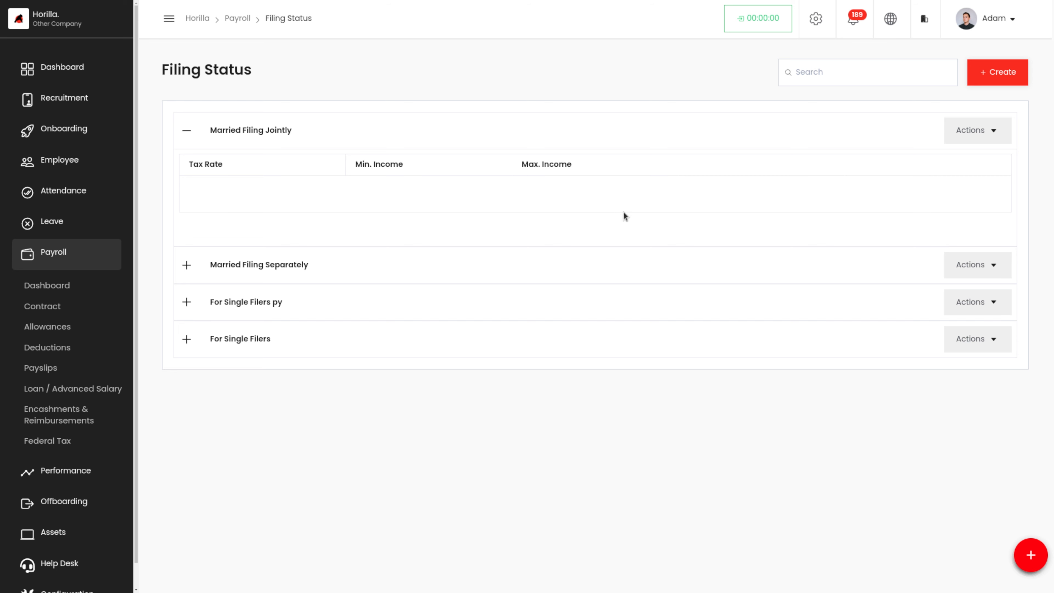
{"action": "left_click", "coordinate": [982, 132]}
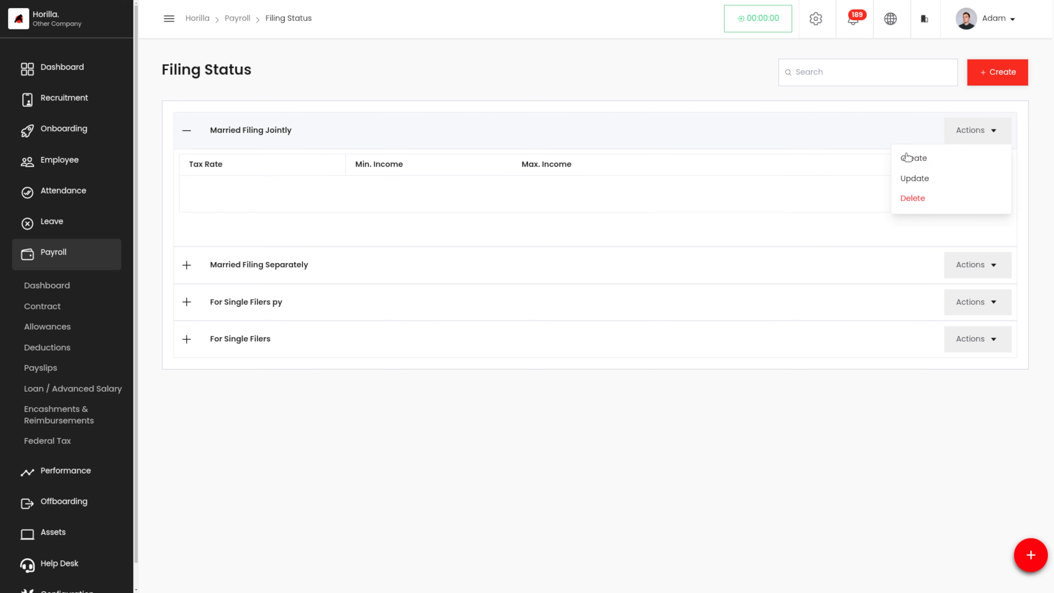
{"action": "left_click", "coordinate": [911, 159]}
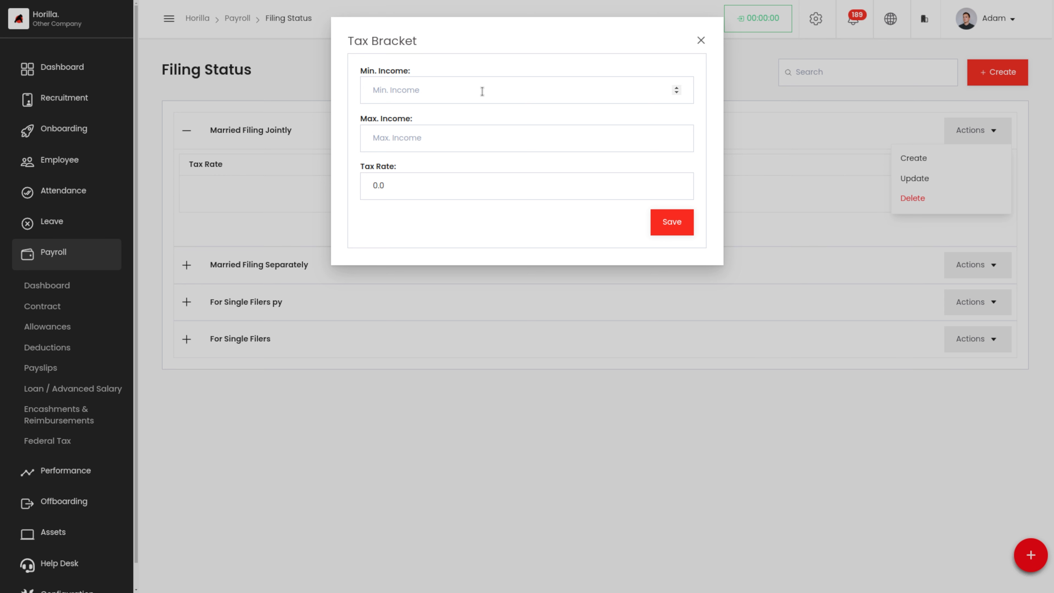
{"action": "left_click", "coordinate": [482, 90]}
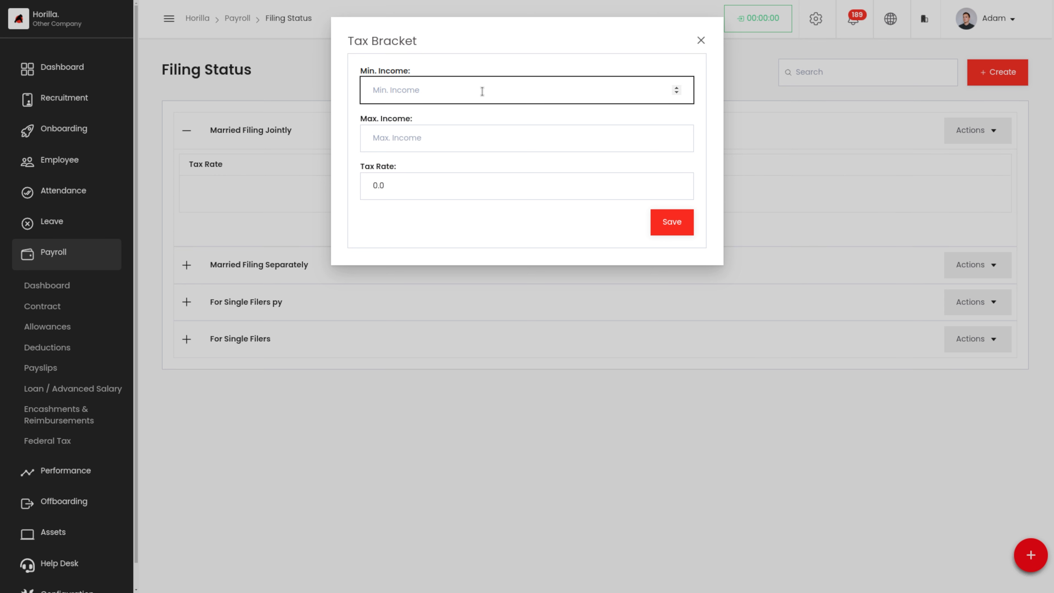
{"action": "type", "text": "0"}
{"action": "left_click", "coordinate": [451, 140]}
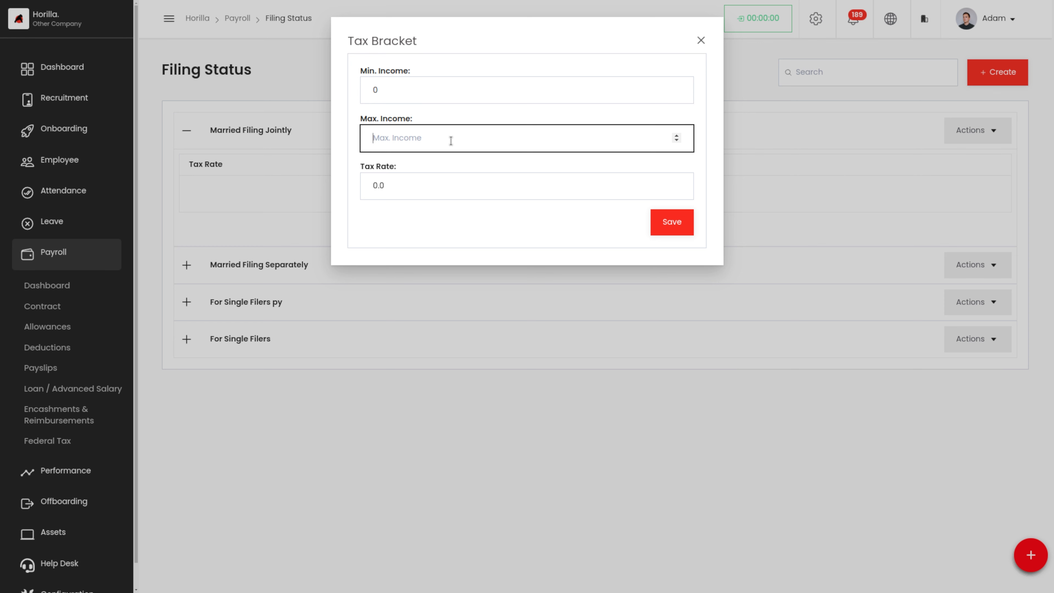
{"action": "type", "text": "23200"}
{"action": "left_click", "coordinate": [400, 184]}
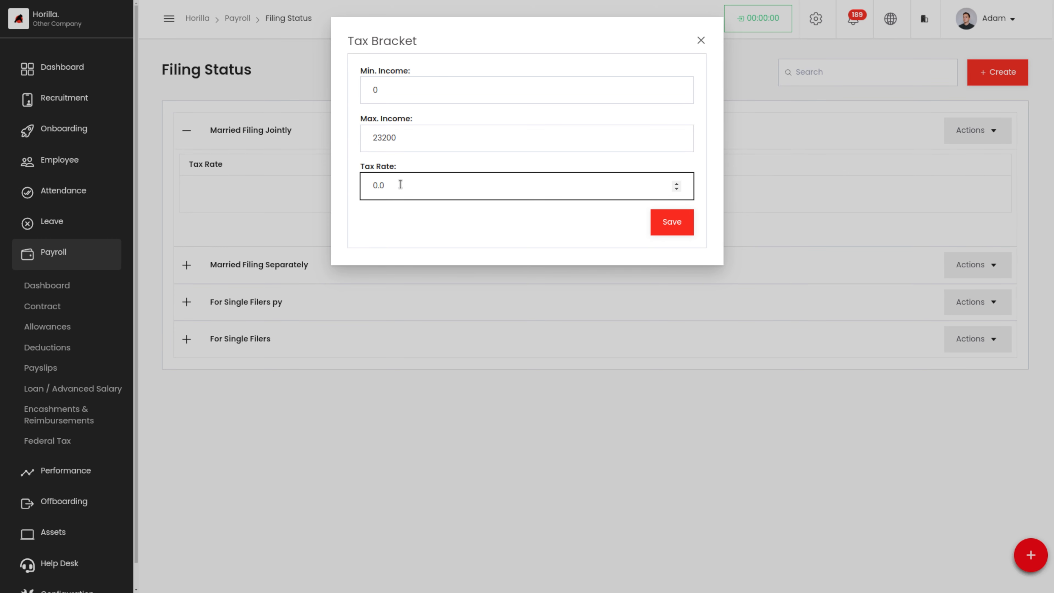
{"action": "key", "text": "ctrl+a"}
{"action": "type", "text": "10"}
{"action": "left_click", "coordinate": [668, 221]}
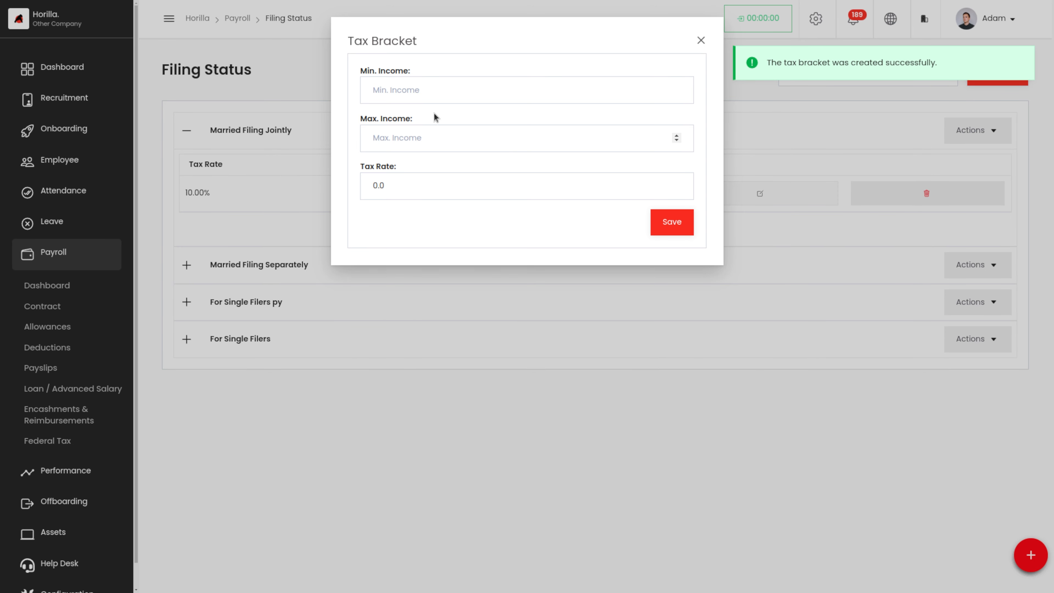
Create another Married Filing Jointly tax bracket with minimum income 23201, maximum income 94300 and tax rate 12
{"action": "left_click", "coordinate": [423, 90]}
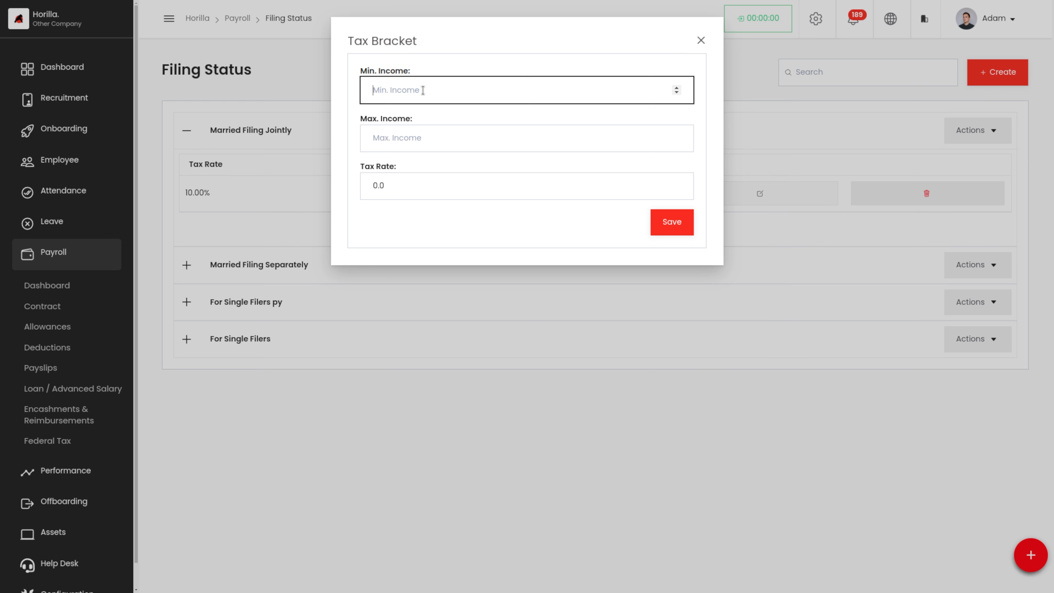
{"action": "type", "text": "23201"}
{"action": "left_click", "coordinate": [406, 146]}
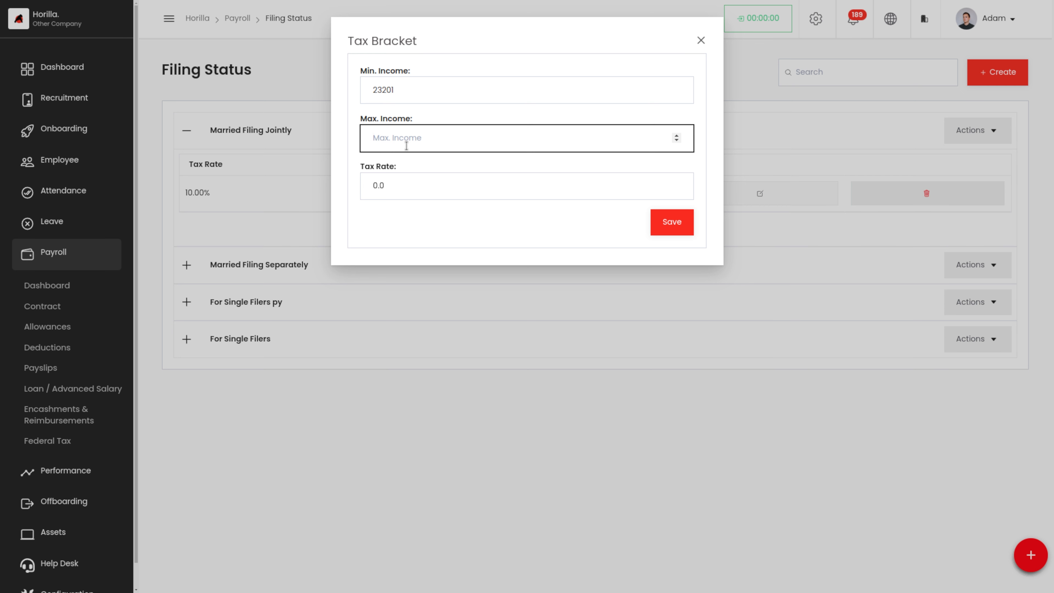
{"action": "type", "text": "94300"}
{"action": "left_click", "coordinate": [412, 184]}
{"action": "type", "text": "12"}
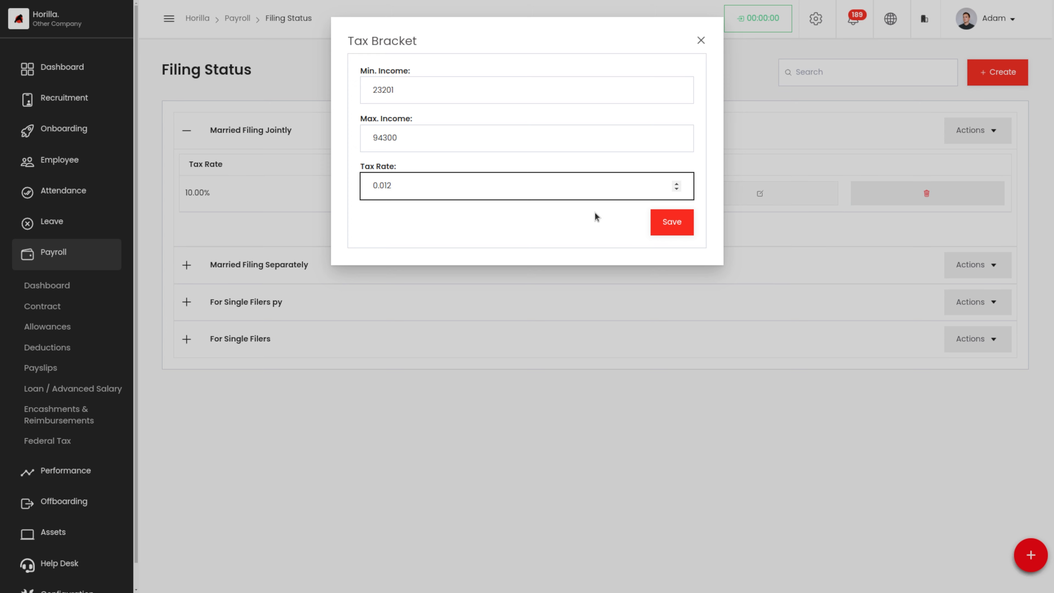
{"action": "key", "text": "BackSpace"}
{"action": "key", "text": "BackSpace"}
{"action": "key", "text": "BackSpace"}
{"action": "key", "text": "BackSpace"}
{"action": "type", "text": "12"}
{"action": "left_click", "coordinate": [682, 226]}
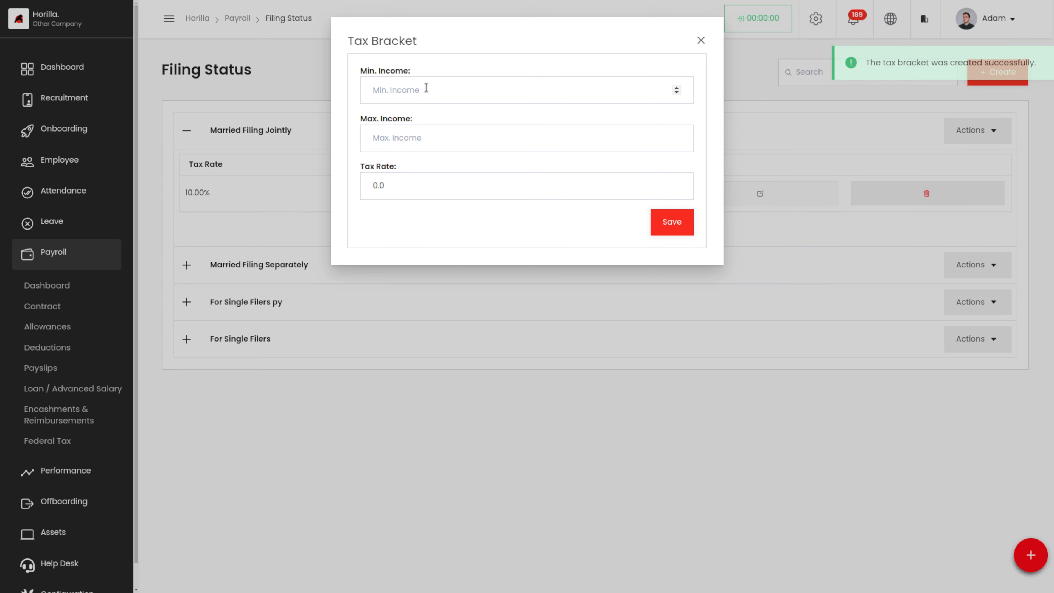
Create a Married Filing Jointly tax bracket with minimum income 94301, maximum income 201050 and tax rate 22
{"action": "left_click", "coordinate": [425, 89]}
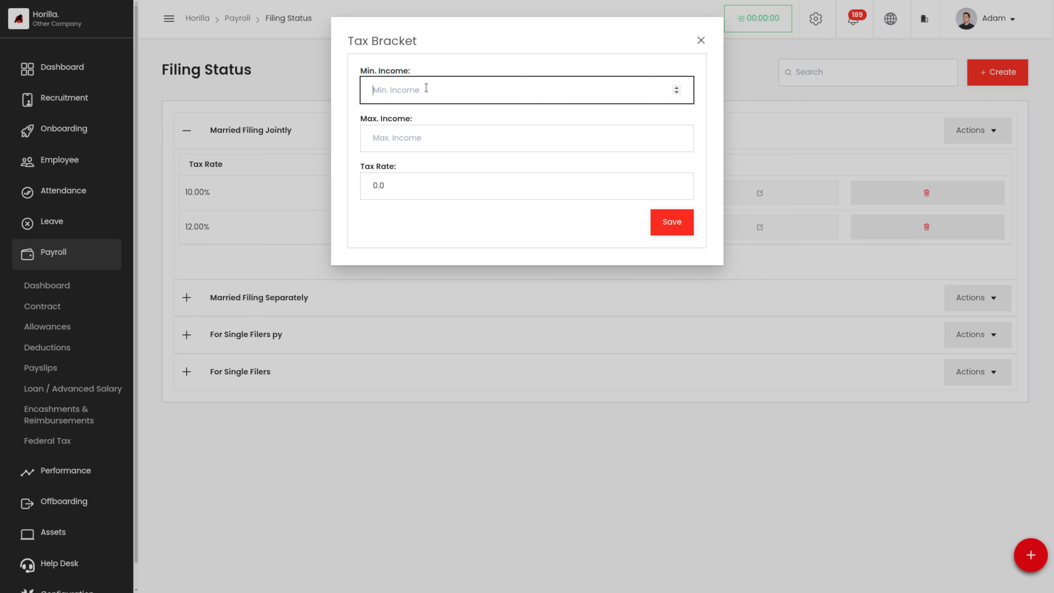
{"action": "type", "text": "94301"}
{"action": "left_click", "coordinate": [445, 137]}
{"action": "type", "text": "201"}
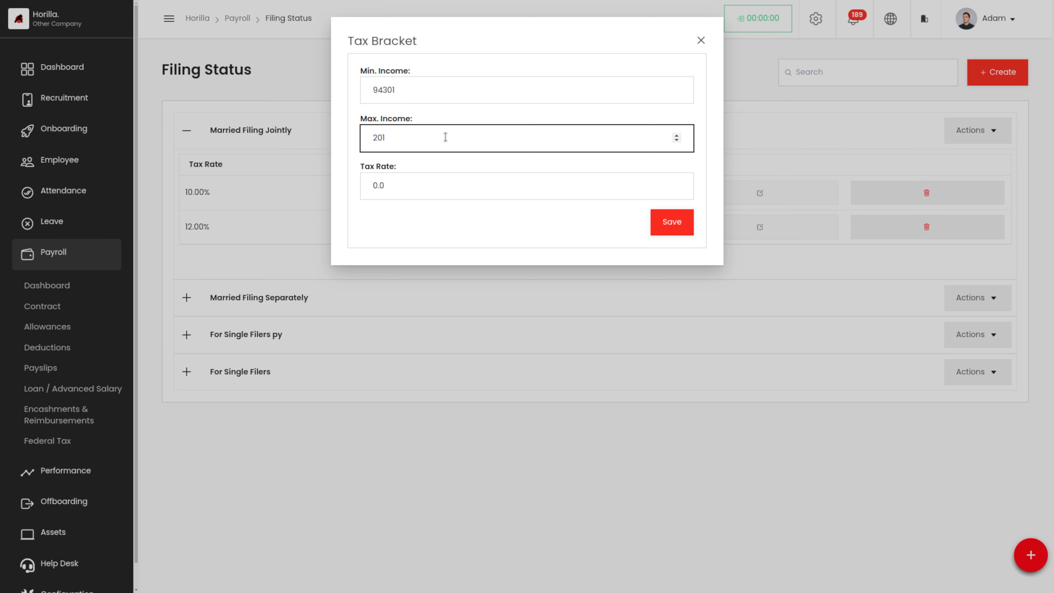
{"action": "type", "text": "050"}
{"action": "left_click", "coordinate": [440, 186]}
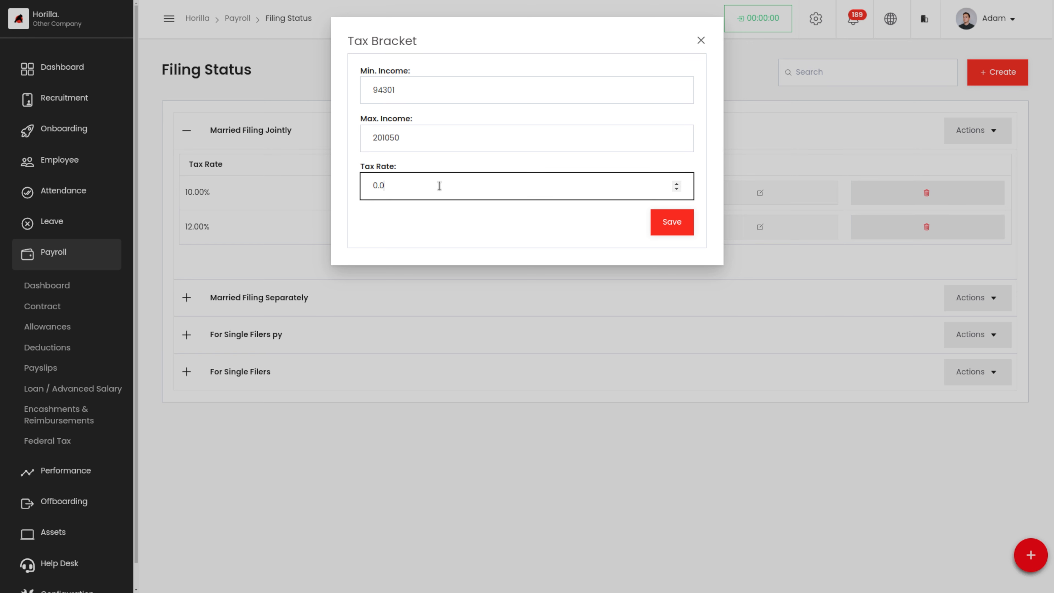
{"action": "key", "text": "BackSpace"}
{"action": "key", "text": "BackSpace"}
{"action": "key", "text": "BackSpace"}
{"action": "type", "text": "22"}
{"action": "left_click", "coordinate": [682, 223]}
Create a Married Filing Jointly tax bracket with minimum income 201051, maximum income 383900 and tax rate 24
{"action": "left_click", "coordinate": [405, 88]}
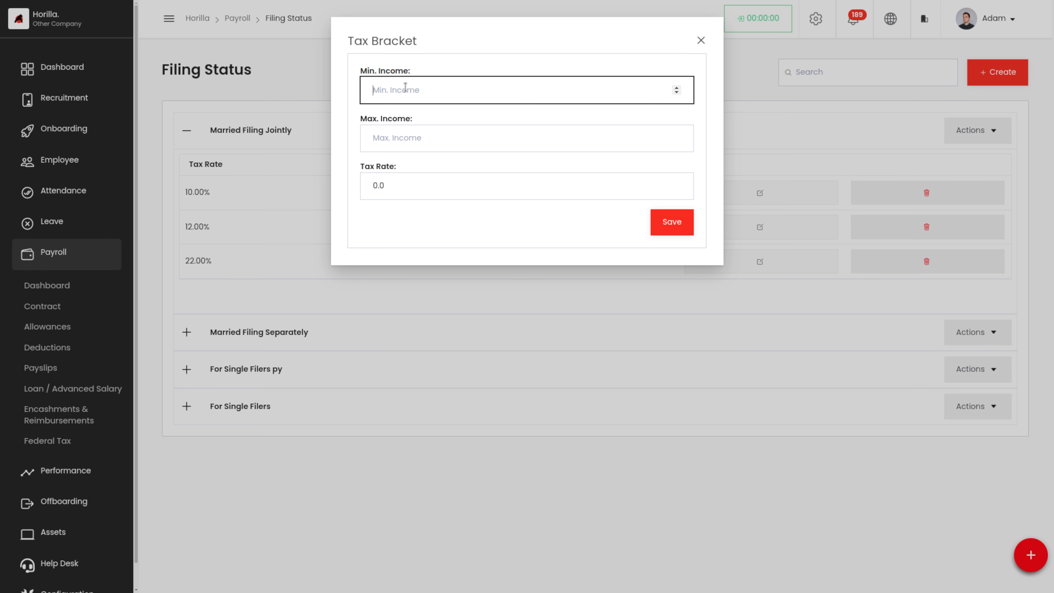
{"action": "type", "text": "201051"}
{"action": "left_click", "coordinate": [394, 137]}
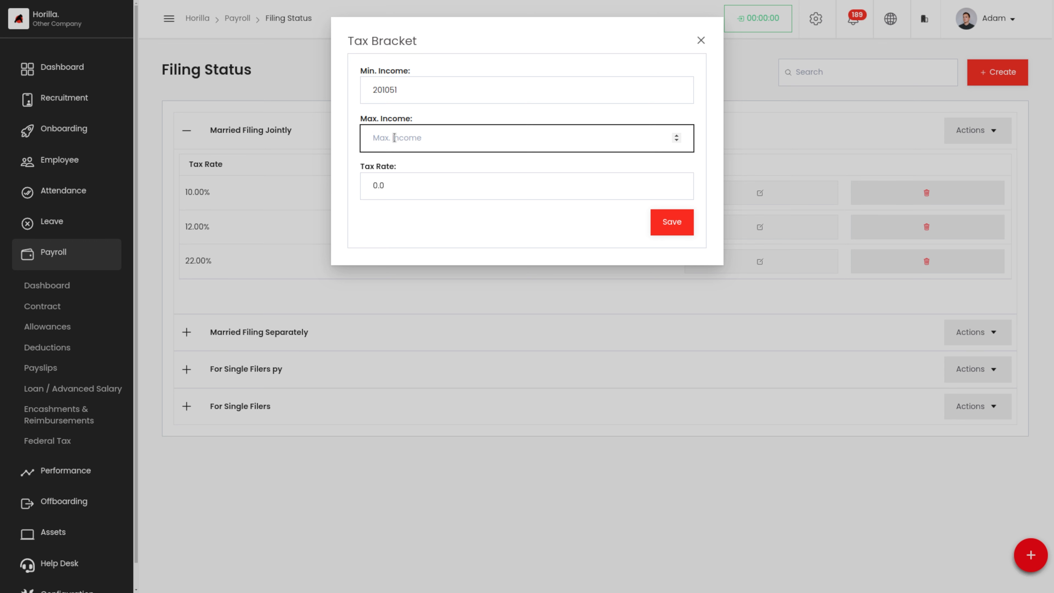
{"action": "type", "text": "383900"}
{"action": "left_click", "coordinate": [392, 183]}
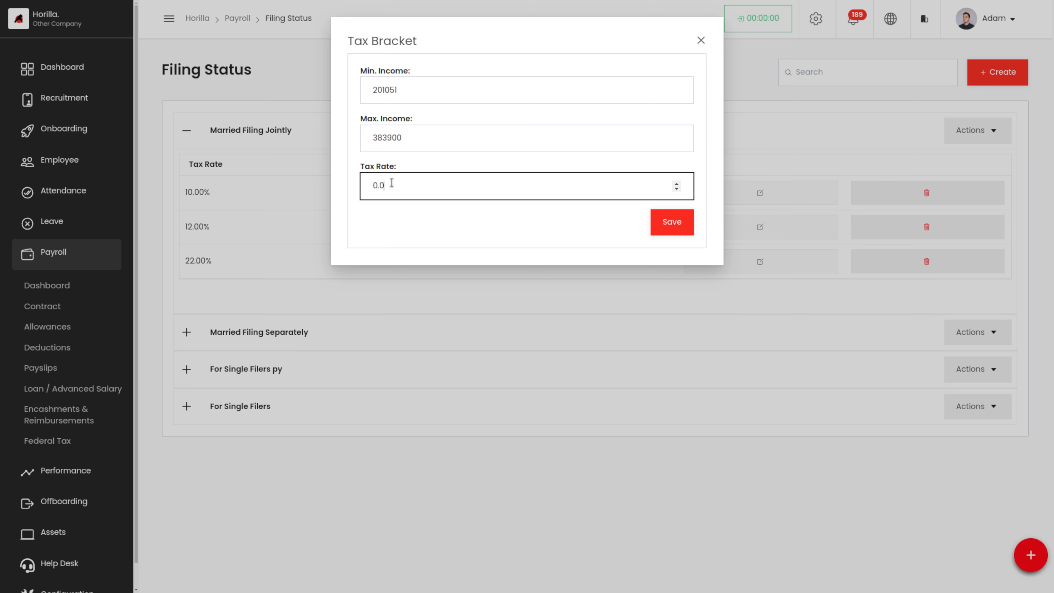
{"action": "key", "text": "BackSpace"}
{"action": "key", "text": "BackSpace"}
{"action": "key", "text": "BackSpace"}
{"action": "type", "text": "24"}
{"action": "left_click", "coordinate": [679, 218]}
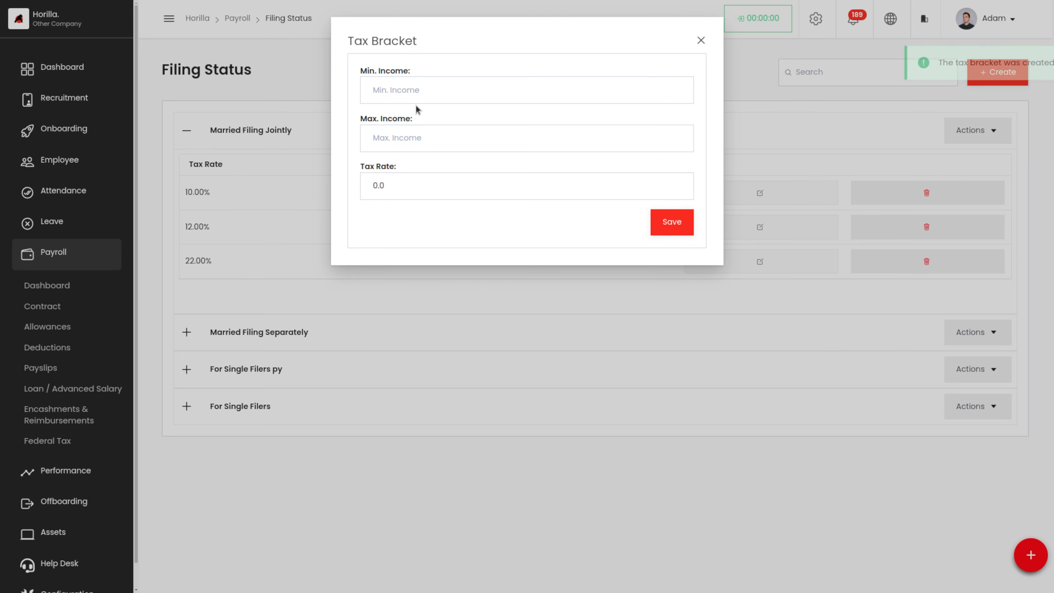
Create a Married Filing Jointly tax bracket with minimum income 383901, maximum income 487450 and tax rate 32
{"action": "left_click", "coordinate": [412, 95]}
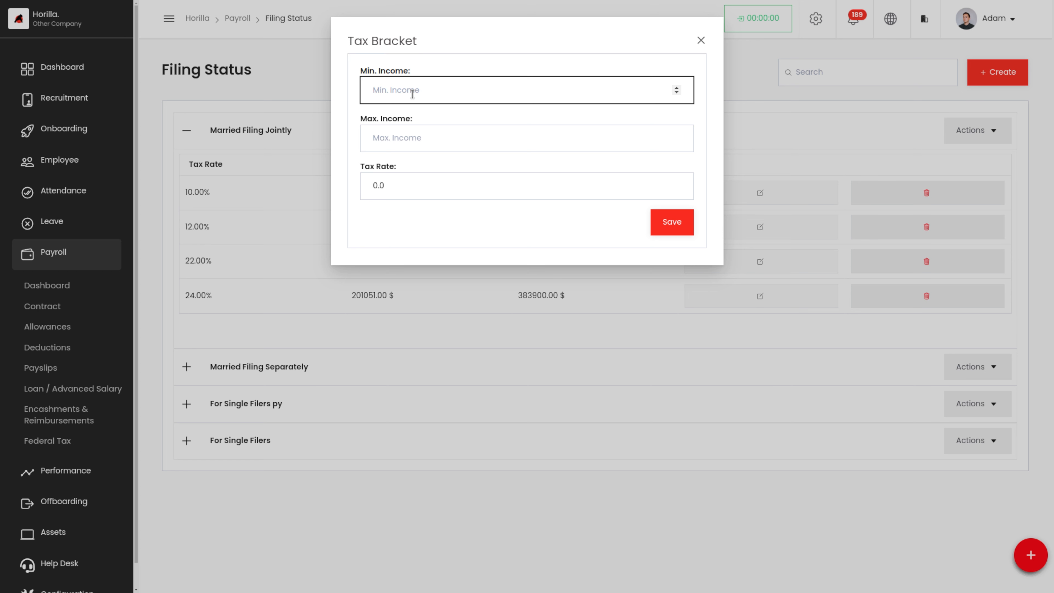
{"action": "type", "text": "383901"}
{"action": "left_click", "coordinate": [427, 136]}
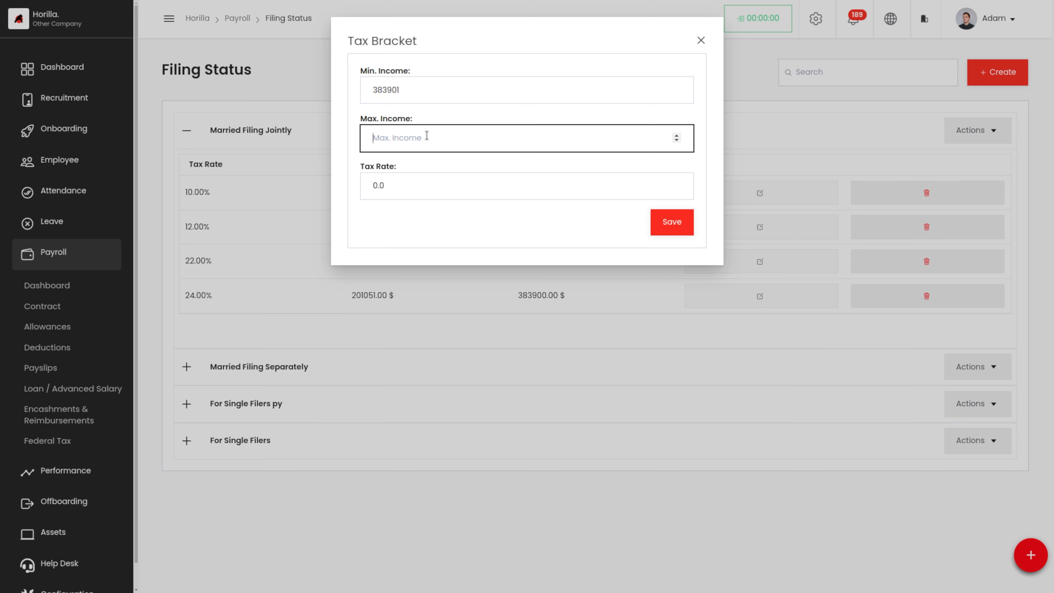
{"action": "type", "text": "487450"}
{"action": "left_click", "coordinate": [410, 182]}
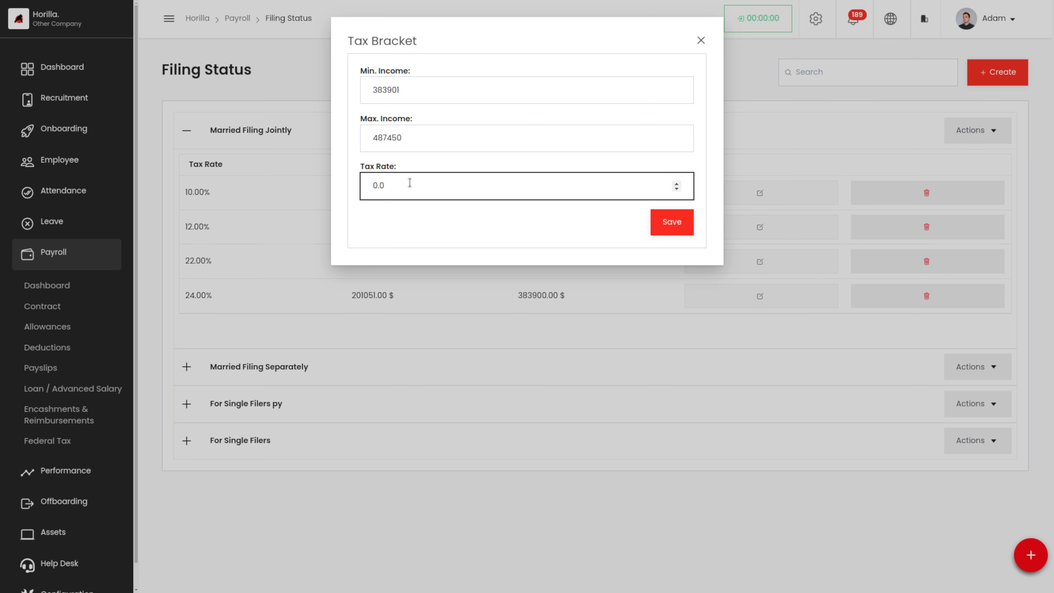
{"action": "key", "text": "BackSpace"}
{"action": "key", "text": "BackSpace"}
{"action": "key", "text": "BackSpace"}
{"action": "type", "text": "32"}
{"action": "double_click", "coordinate": [395, 138]}
{"action": "key", "text": "ctrl+c"}
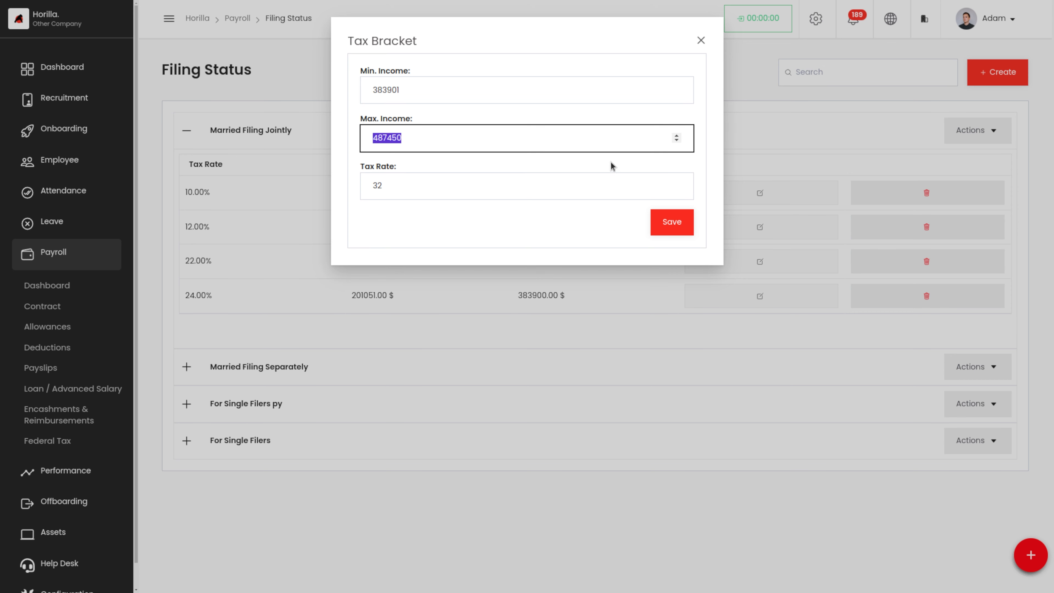
{"action": "left_click", "coordinate": [664, 235]}
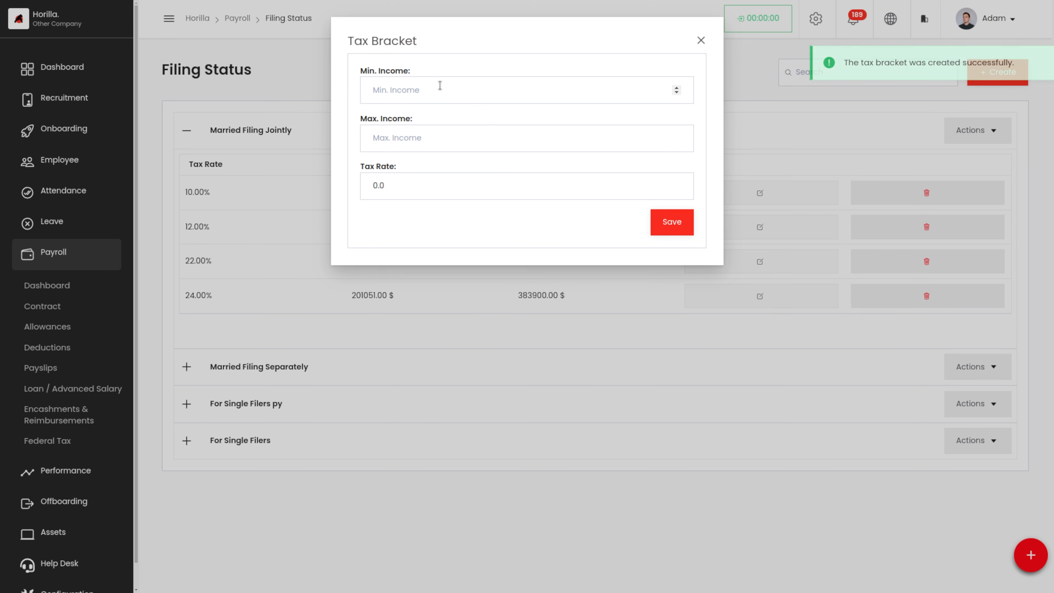
Create a Married Filing Jointly tax bracket with minimum income 487451, maximum income 731200 and tax rate 35
{"action": "left_click", "coordinate": [438, 85]}
{"action": "key", "text": "ctrl+v"}
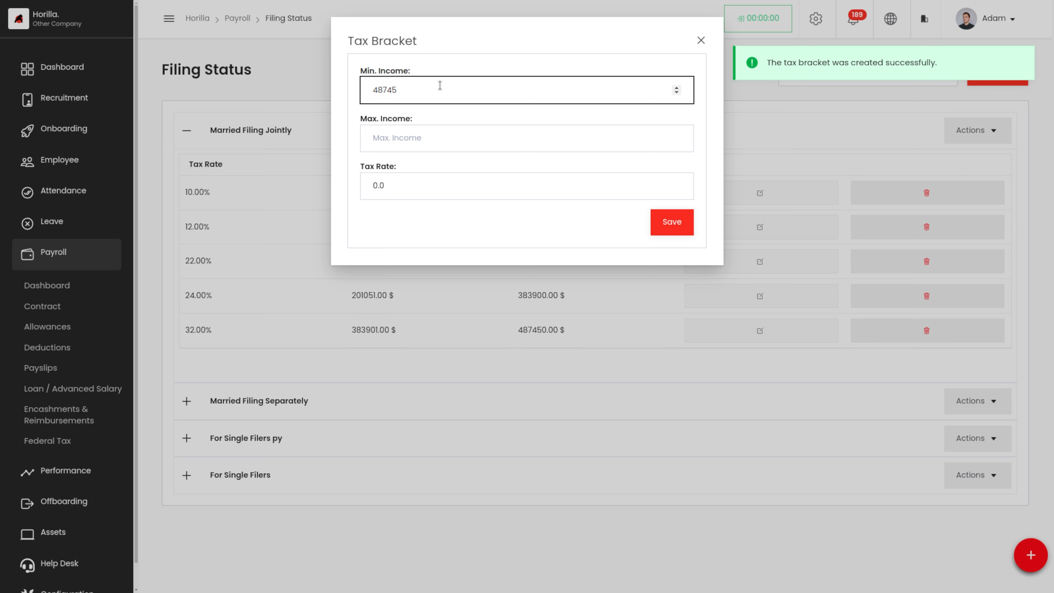
{"action": "type", "text": "1"}
{"action": "left_click", "coordinate": [441, 132]}
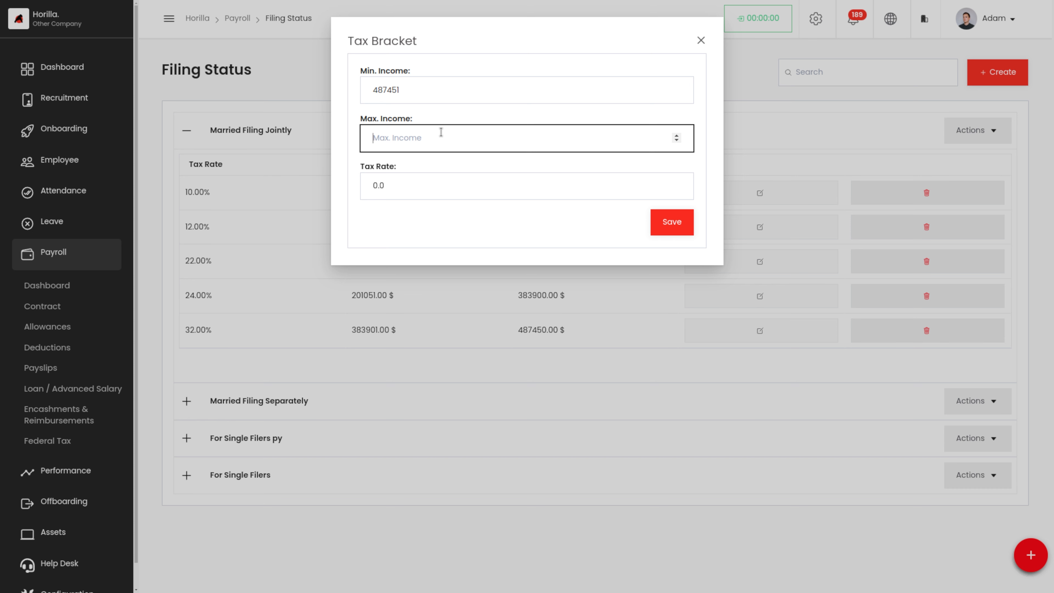
{"action": "type", "text": "731200"}
{"action": "double_click", "coordinate": [388, 135]}
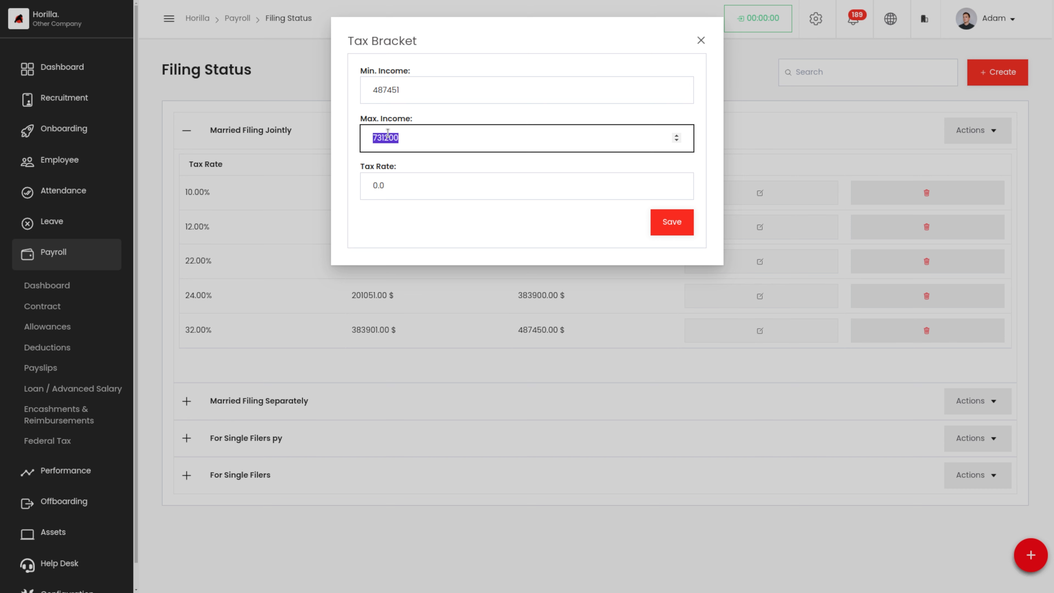
{"action": "left_click", "coordinate": [419, 196]}
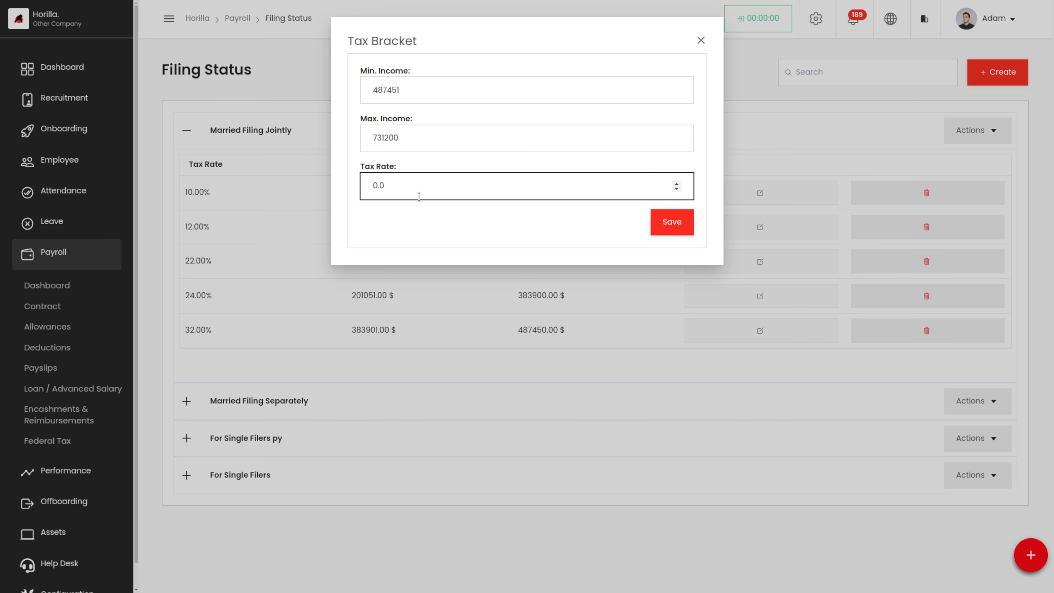
{"action": "type", "text": "35"}
{"action": "key", "text": "BackSpace"}
{"action": "key", "text": "BackSpace"}
{"action": "key", "text": "BackSpace"}
{"action": "key", "text": "BackSpace"}
{"action": "key", "text": "BackSpace"}
{"action": "type", "text": "35"}
{"action": "left_click", "coordinate": [674, 229]}
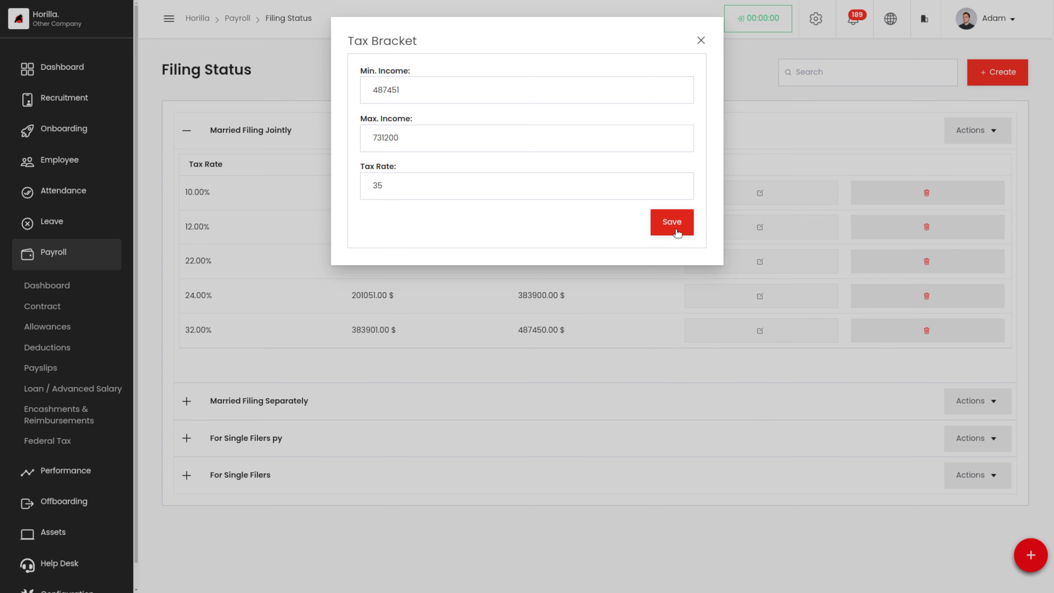
Create a Married Filing Jointly tax bracket with minimum income 731201, no maximum income and tax rate 37, and close the form
{"action": "left_click", "coordinate": [454, 81]}
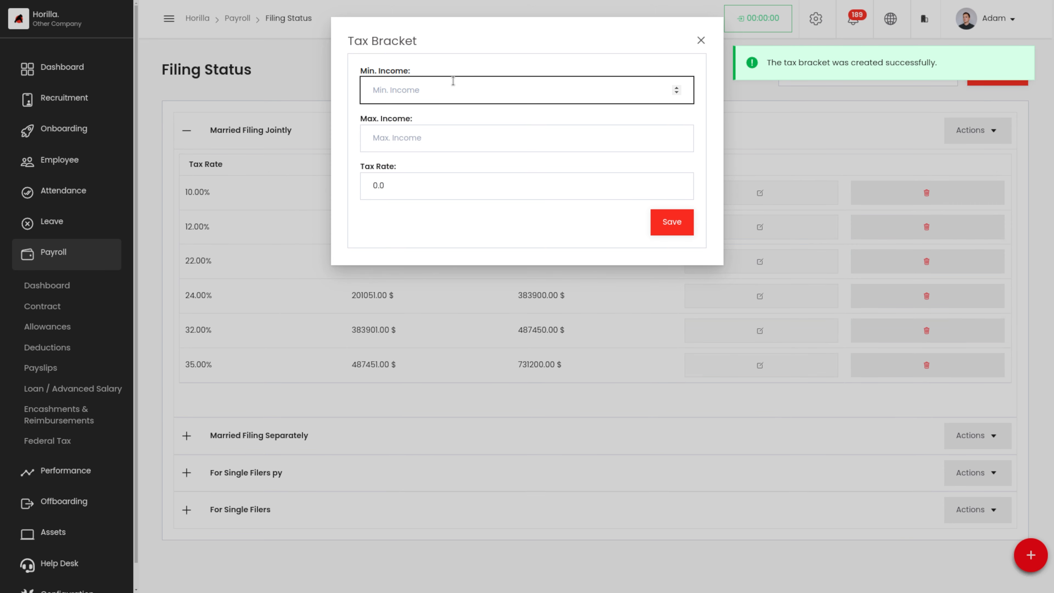
{"action": "type", "text": "7312001"}
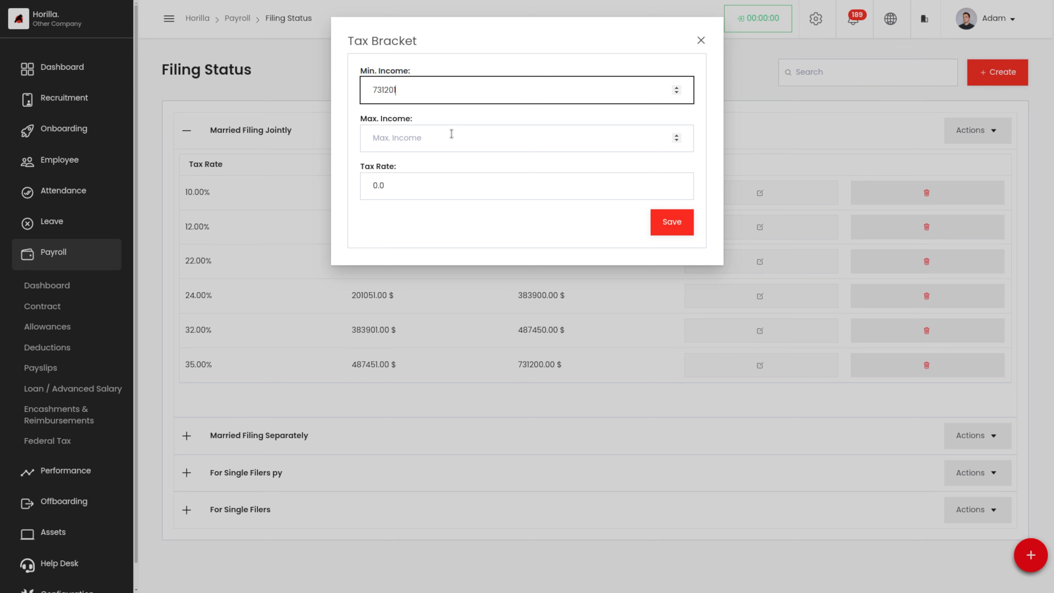
{"action": "left_click", "coordinate": [451, 141]}
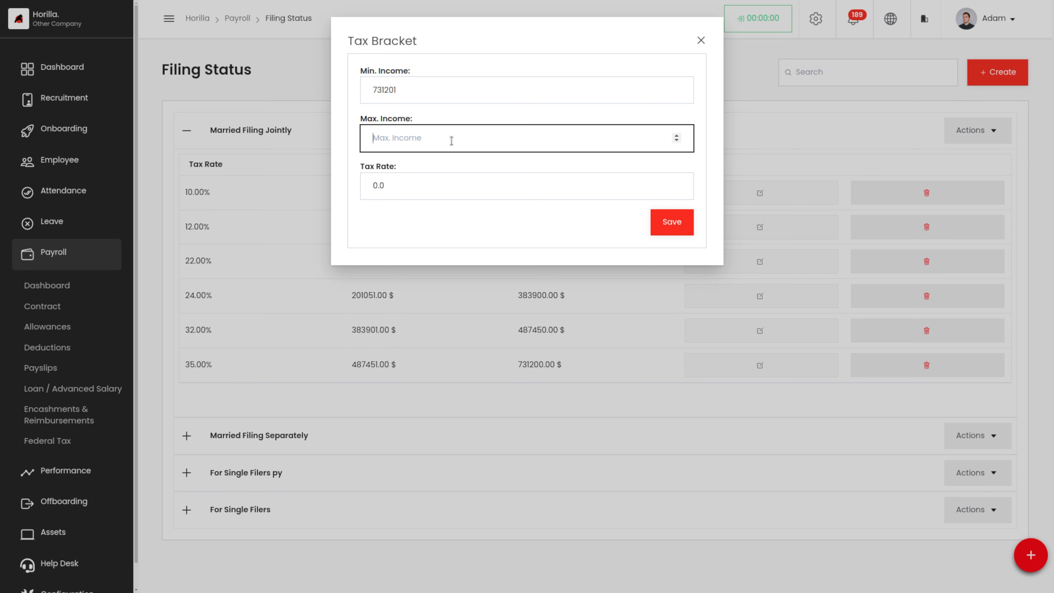
{"action": "left_click", "coordinate": [380, 185]}
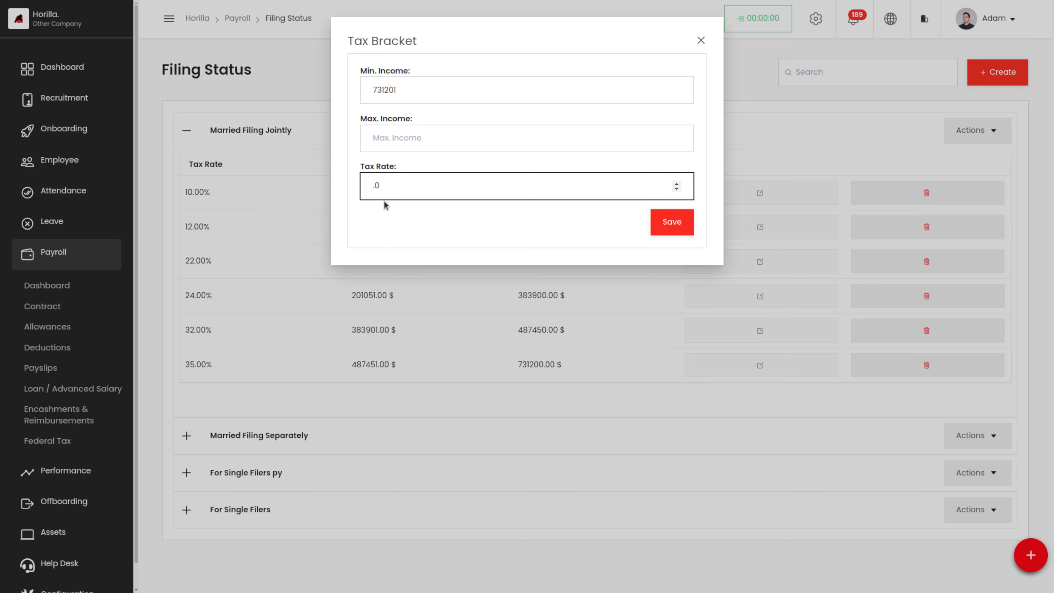
{"action": "left_click", "coordinate": [678, 225]}
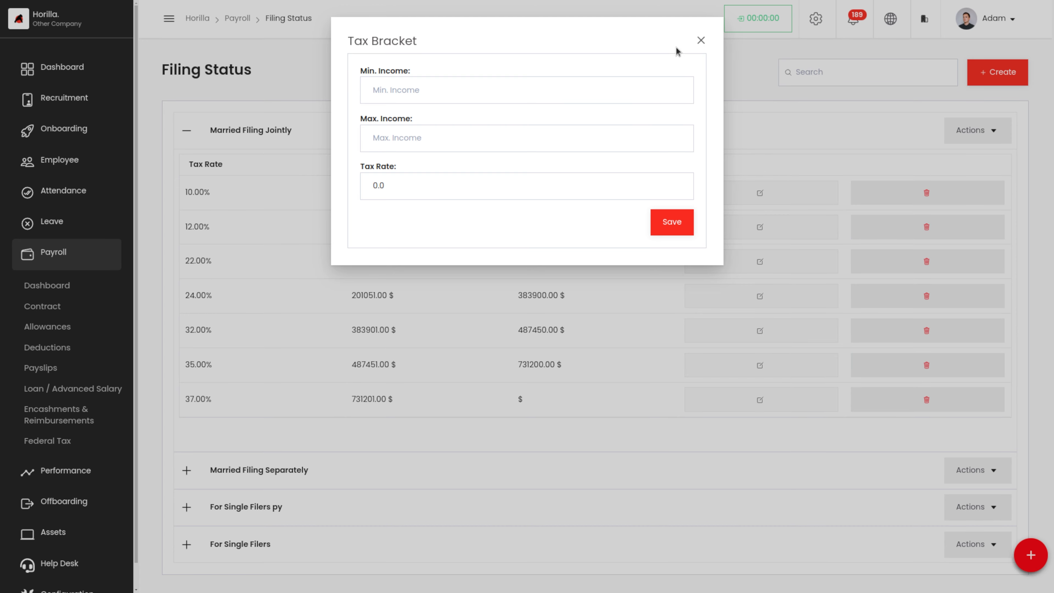
{"action": "left_click", "coordinate": [701, 41]}
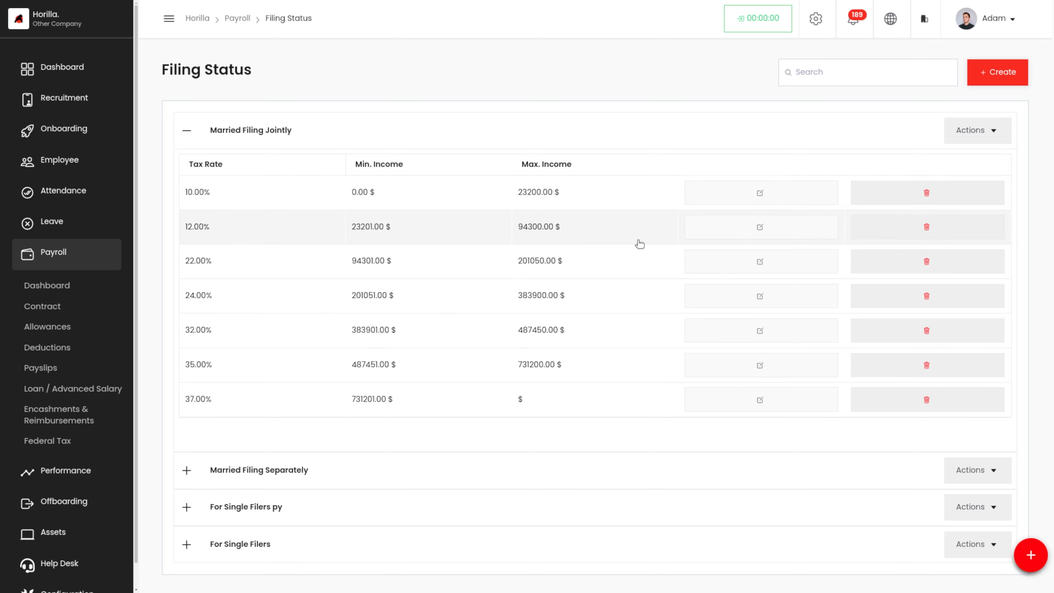
View the update form of the Married Filing Jointly filing status and close it without changes
{"action": "left_click", "coordinate": [994, 135]}
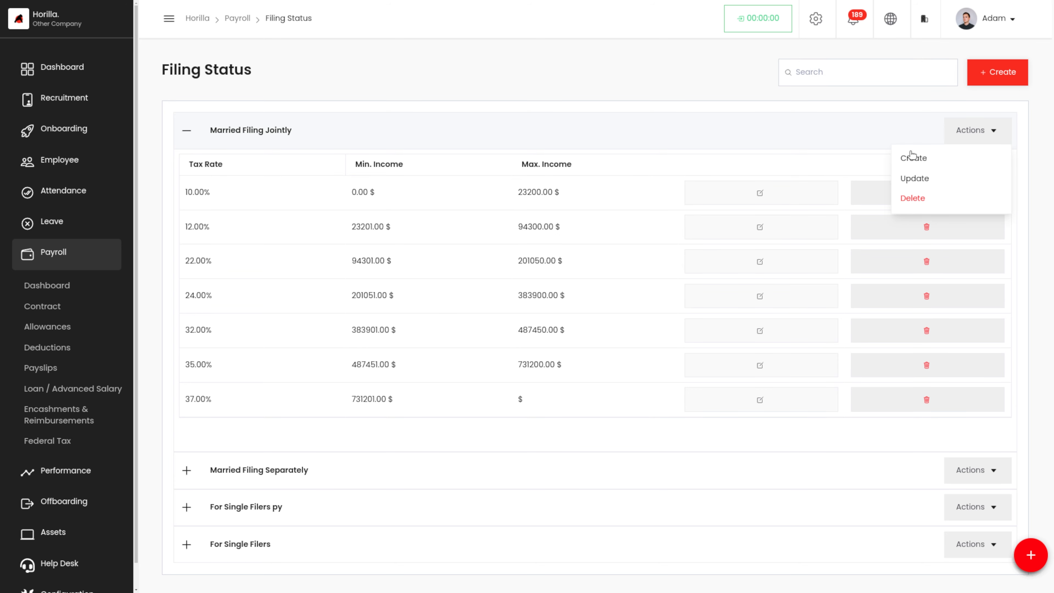
{"action": "left_click", "coordinate": [921, 180]}
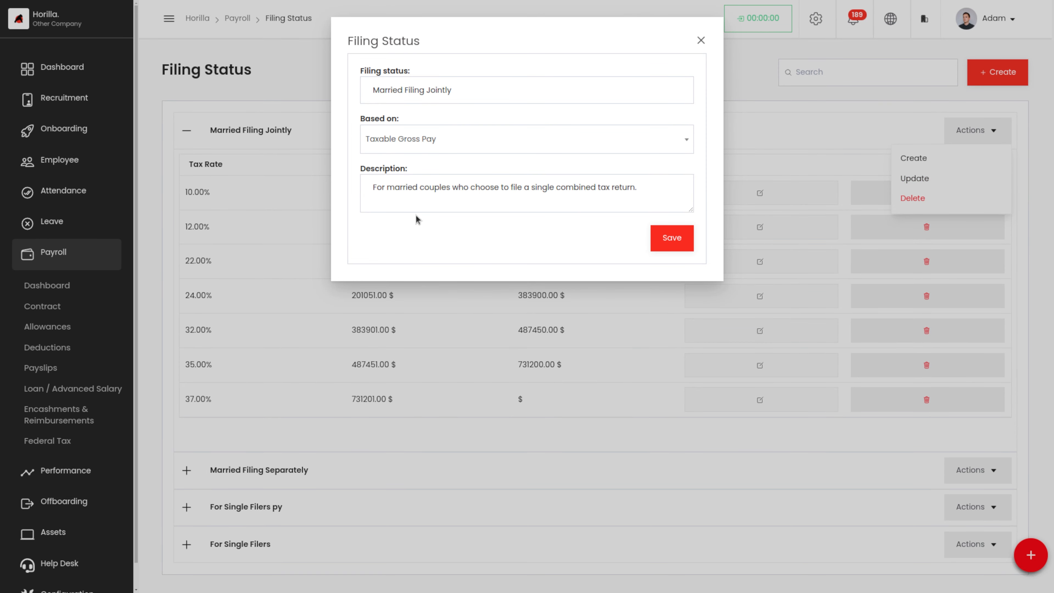
{"action": "left_click", "coordinate": [701, 40]}
{"action": "left_click", "coordinate": [990, 130]}
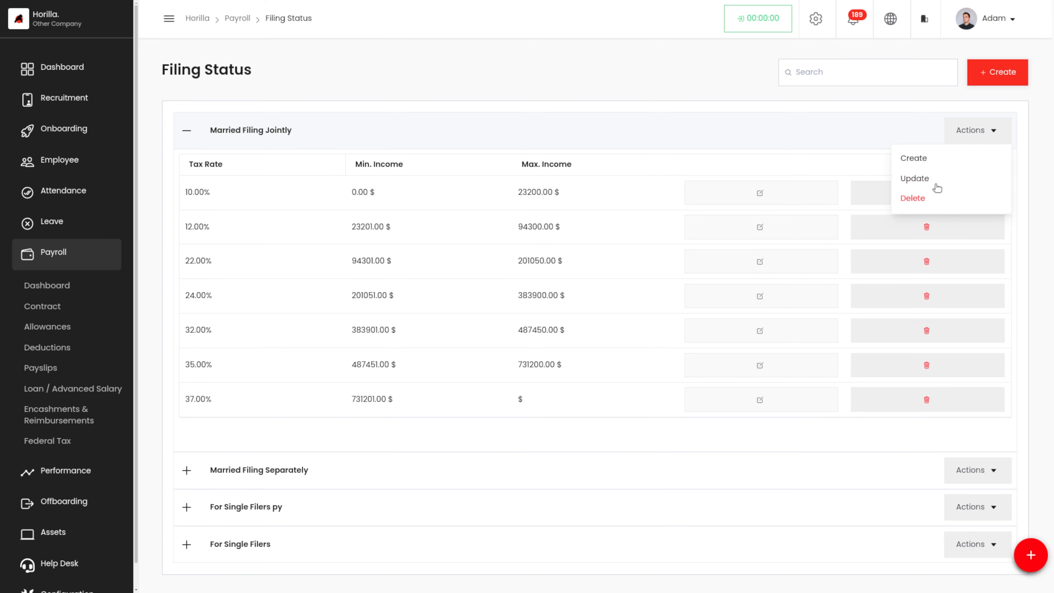
{"action": "left_click", "coordinate": [918, 199]}
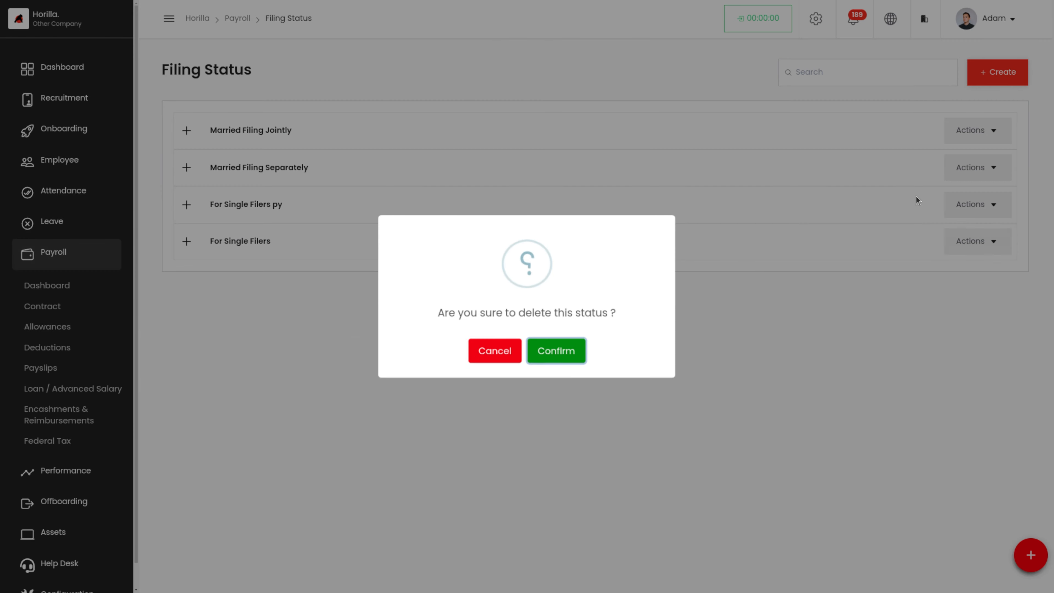
{"action": "left_click", "coordinate": [500, 352]}
Search the filing statuses for "sing", clear the search and expand Married Filing Jointly to view its tax brackets
{"action": "left_click", "coordinate": [847, 72]}
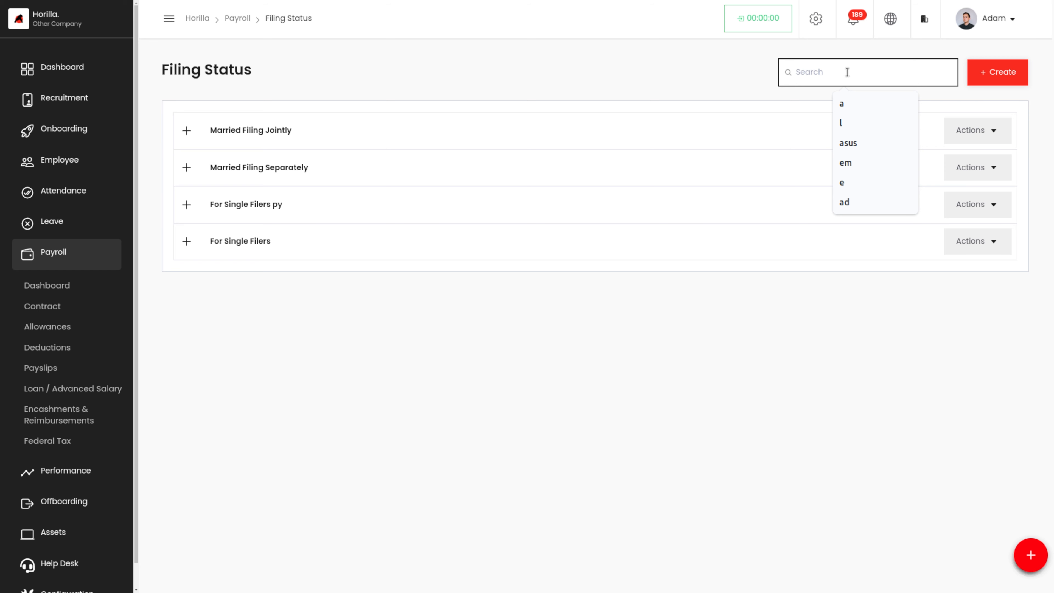
{"action": "type", "text": "sing"}
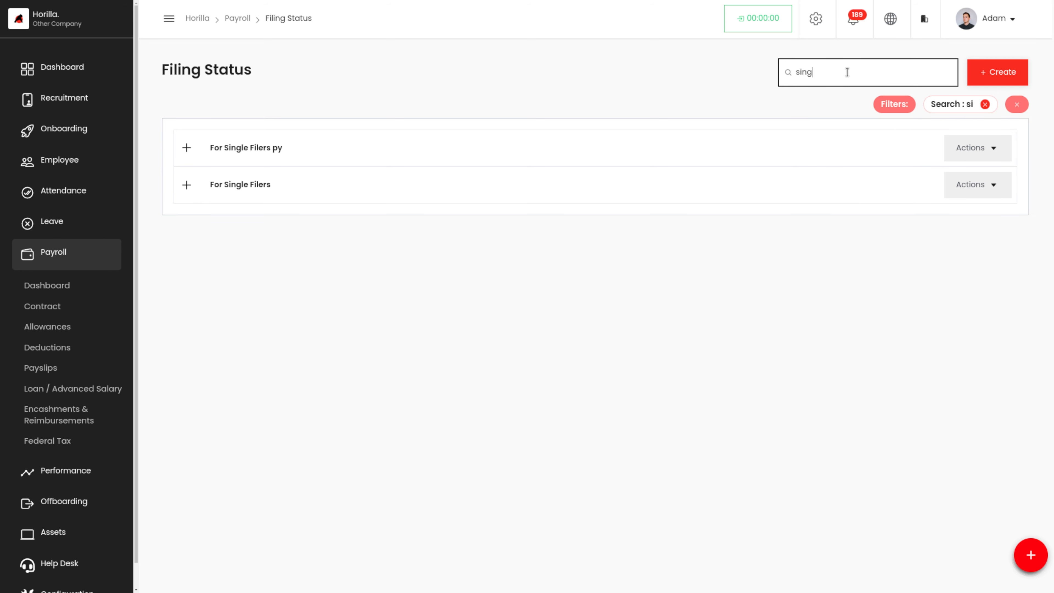
{"action": "key", "text": "BackSpace"}
{"action": "key", "text": "BackSpace"}
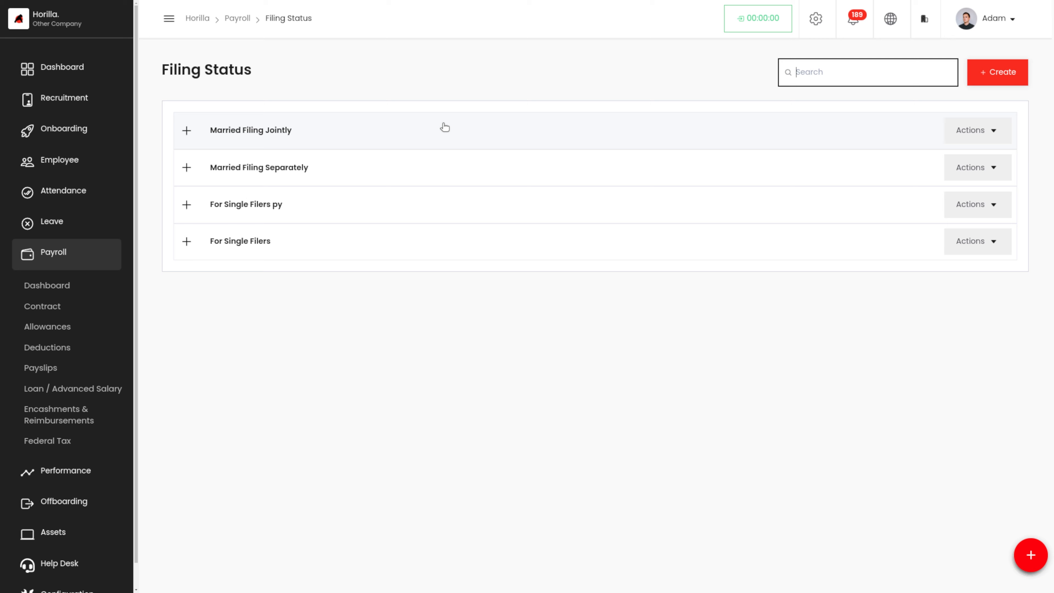
{"action": "left_click", "coordinate": [381, 135]}
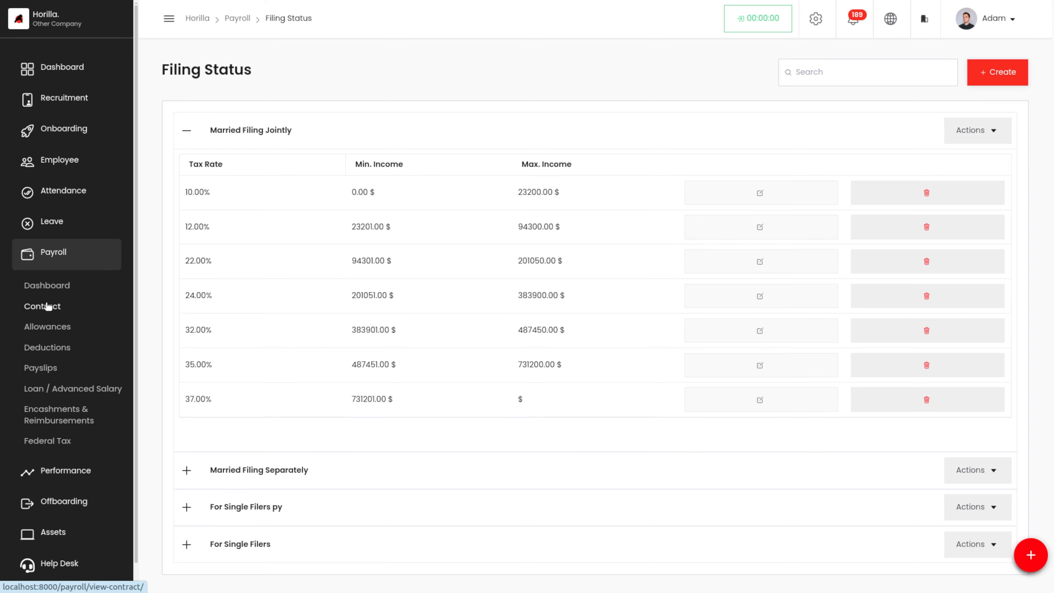
Go to the payroll contracts, start a new contract and look over its form fields
{"action": "left_click", "coordinate": [48, 306]}
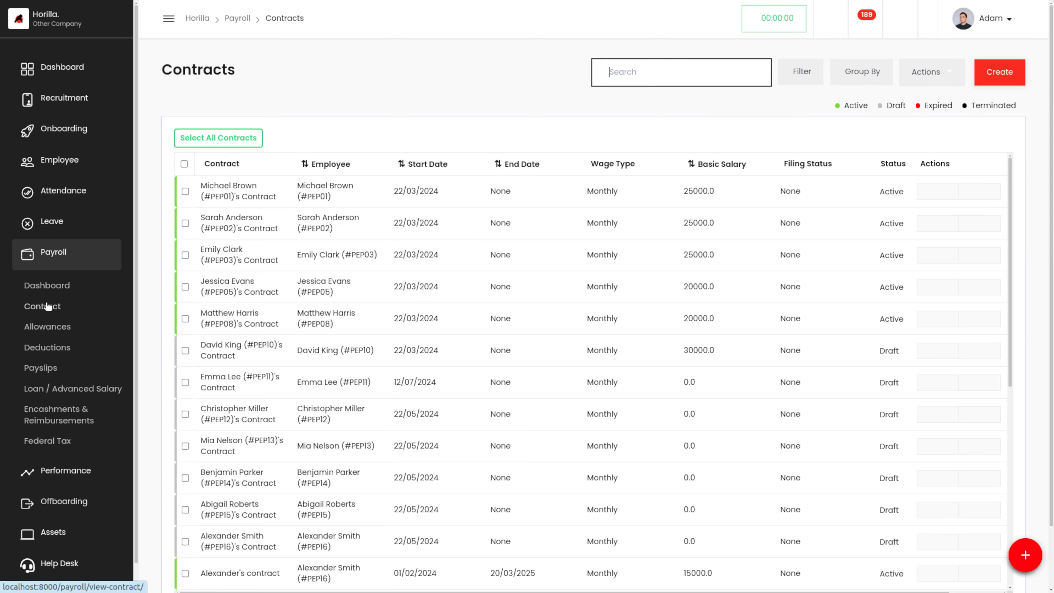
{"action": "left_click", "coordinate": [996, 75]}
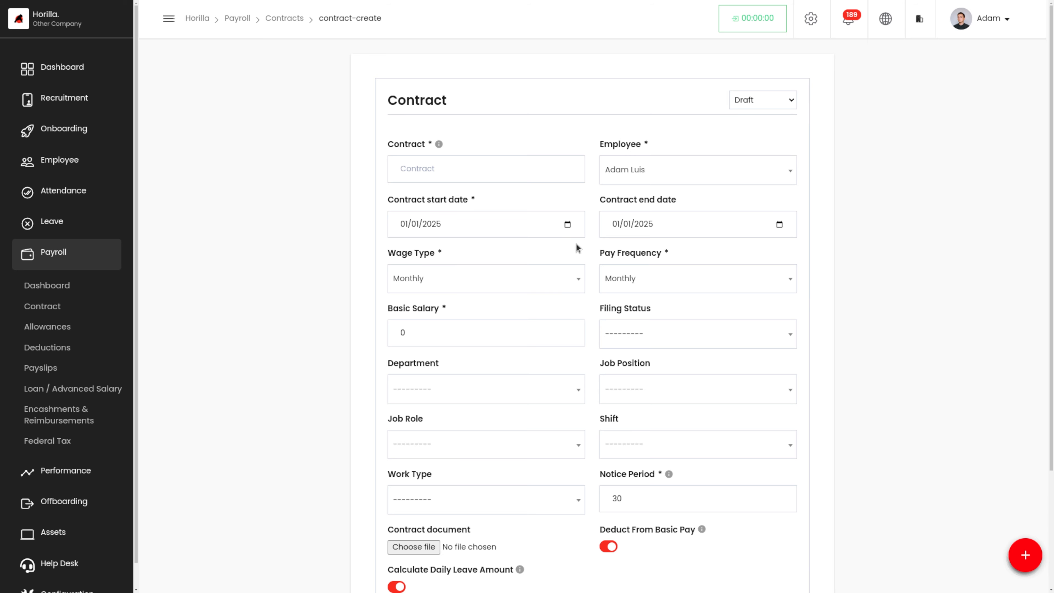
{"action": "scroll", "coordinate": [614, 496], "scroll_direction": "down", "scroll_amount": 3}
{"action": "scroll", "coordinate": [614, 496], "scroll_direction": "up", "scroll_amount": 3}
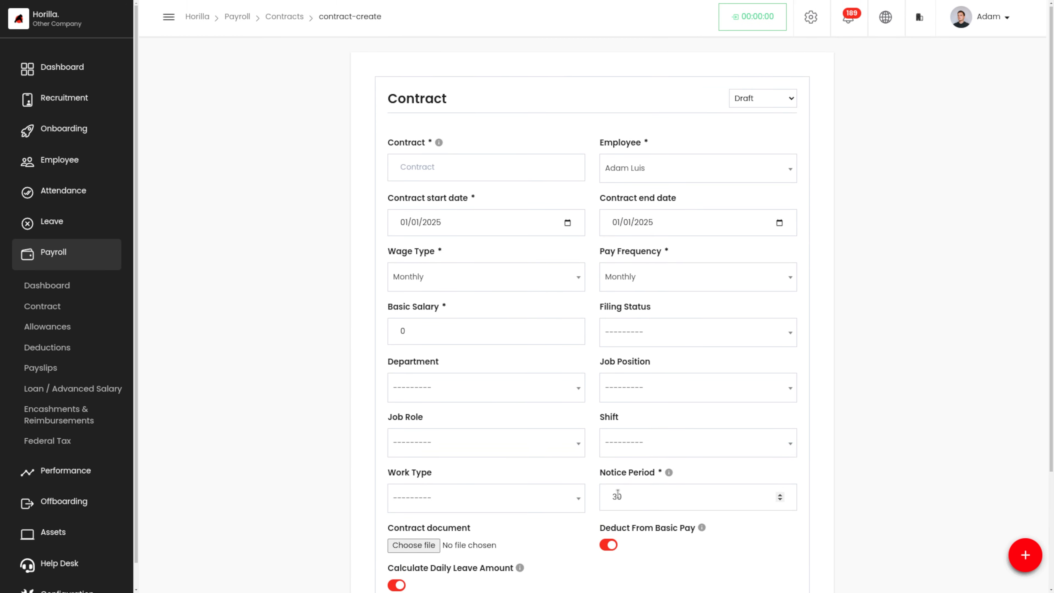
{"action": "scroll", "coordinate": [617, 495], "scroll_direction": "down", "scroll_amount": 1}
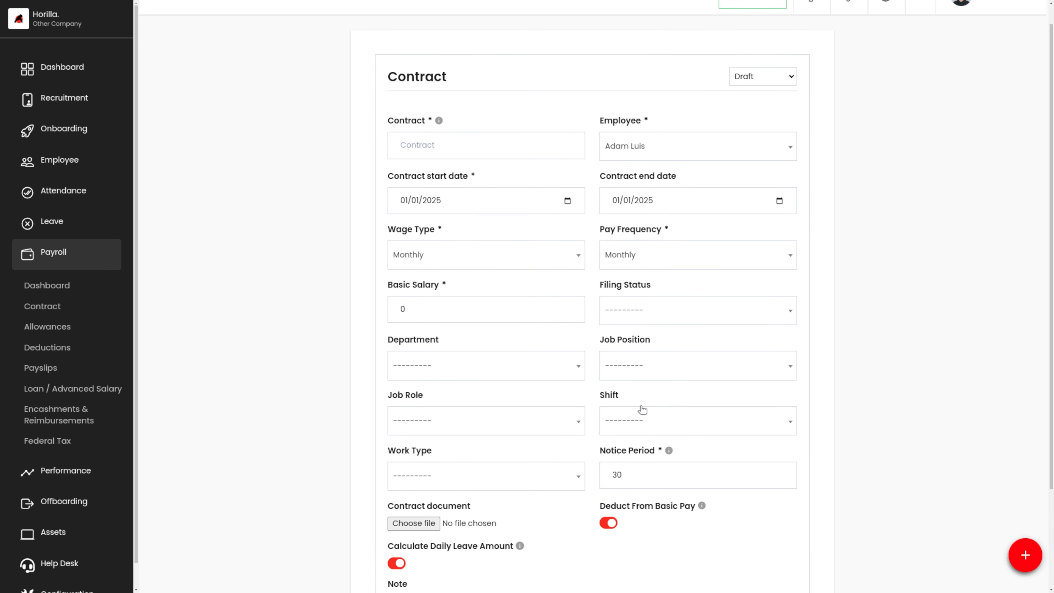
Name the contract after the employee using the suggested contract name, and select the matching employee by searching for "ale"
{"action": "left_click", "coordinate": [660, 308]}
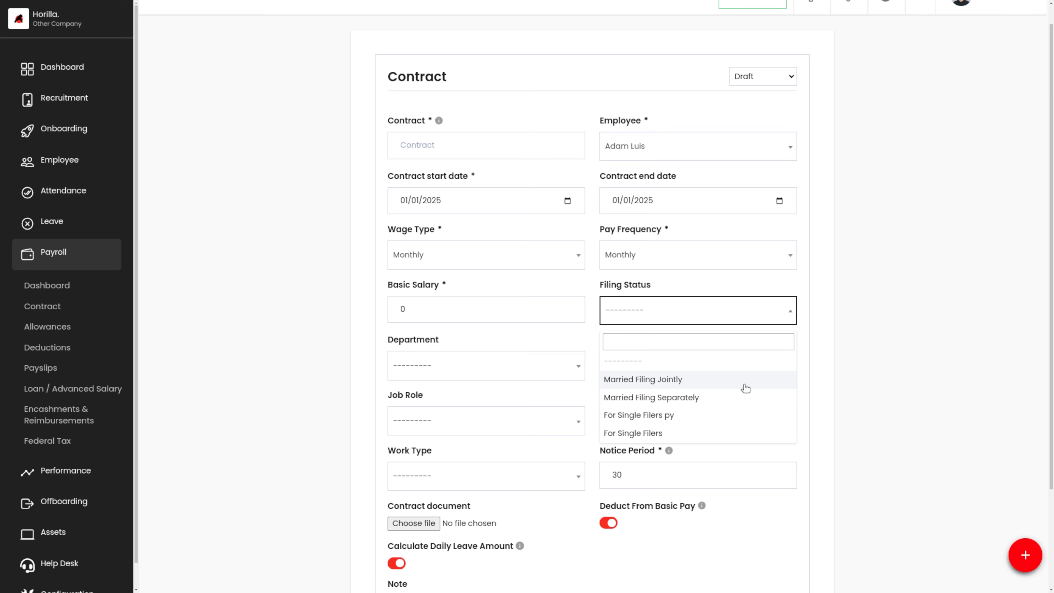
{"action": "left_click", "coordinate": [894, 385]}
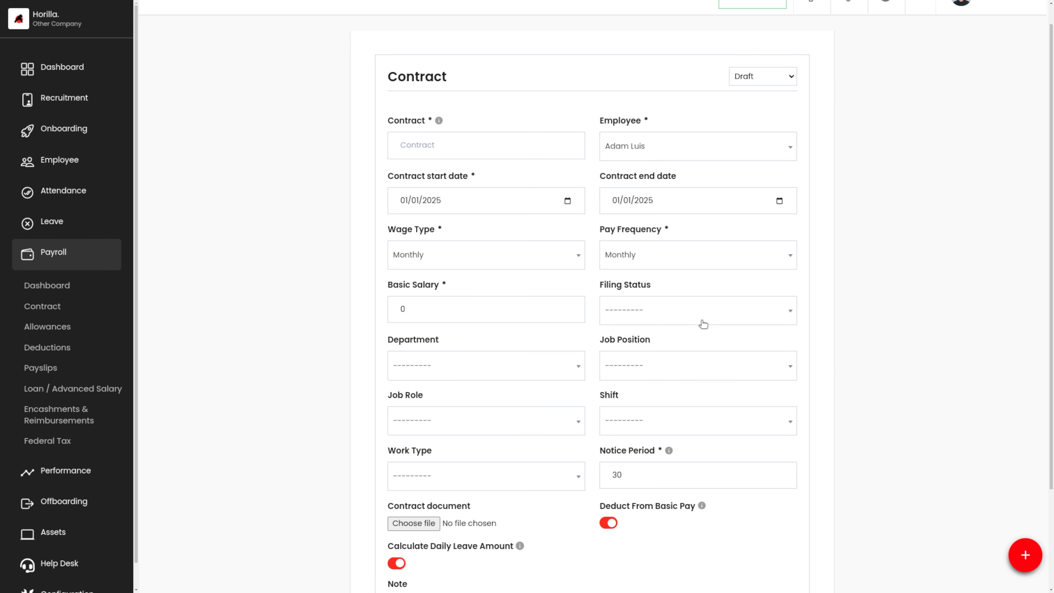
{"action": "left_click", "coordinate": [465, 143]}
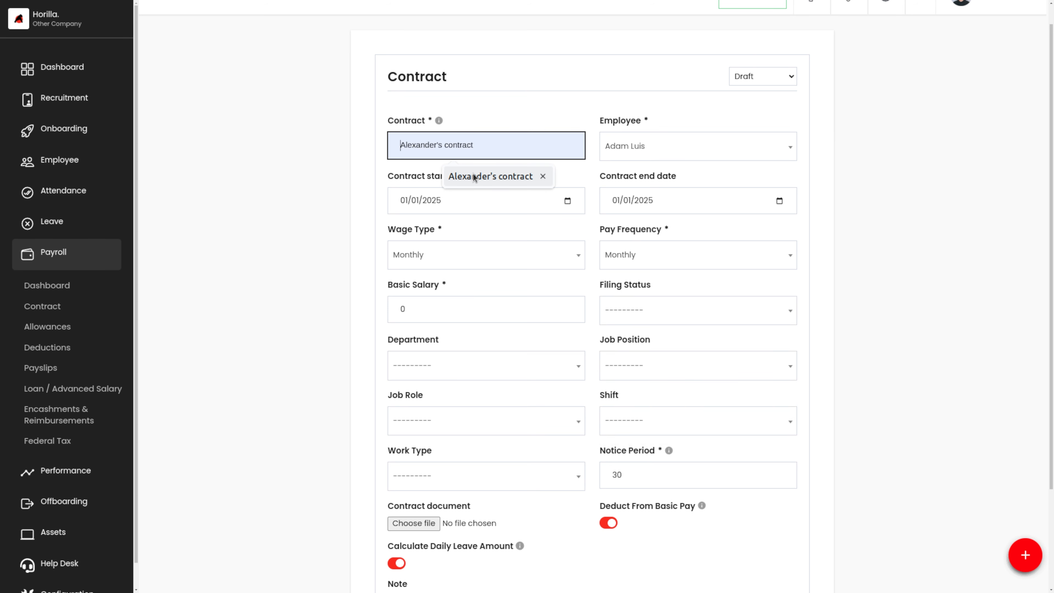
{"action": "left_click", "coordinate": [482, 178]}
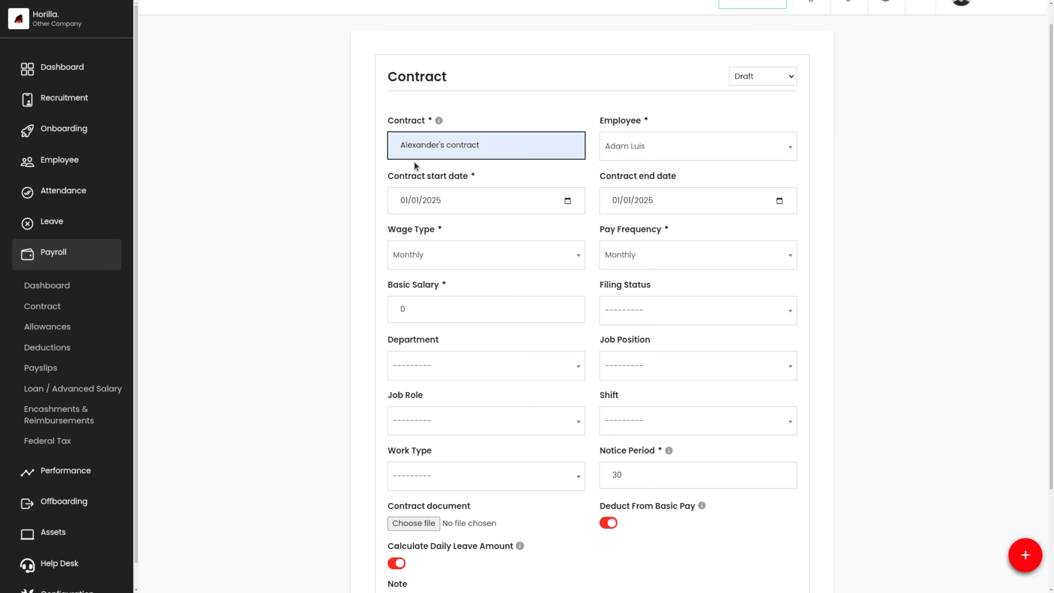
{"action": "left_click", "coordinate": [677, 145]}
{"action": "left_click", "coordinate": [670, 178]}
{"action": "type", "text": "a"}
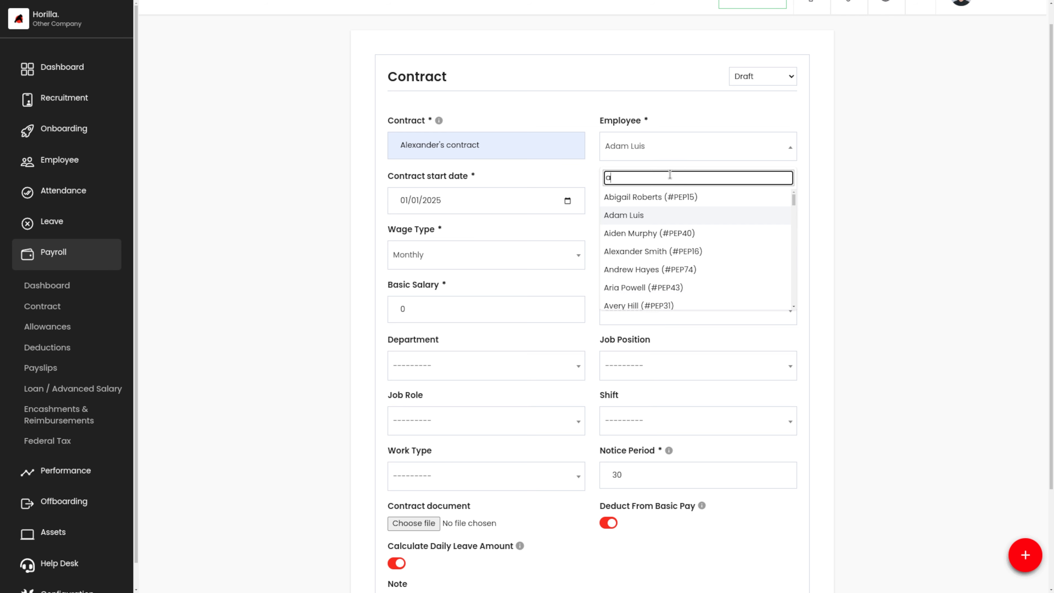
{"action": "type", "text": "le"}
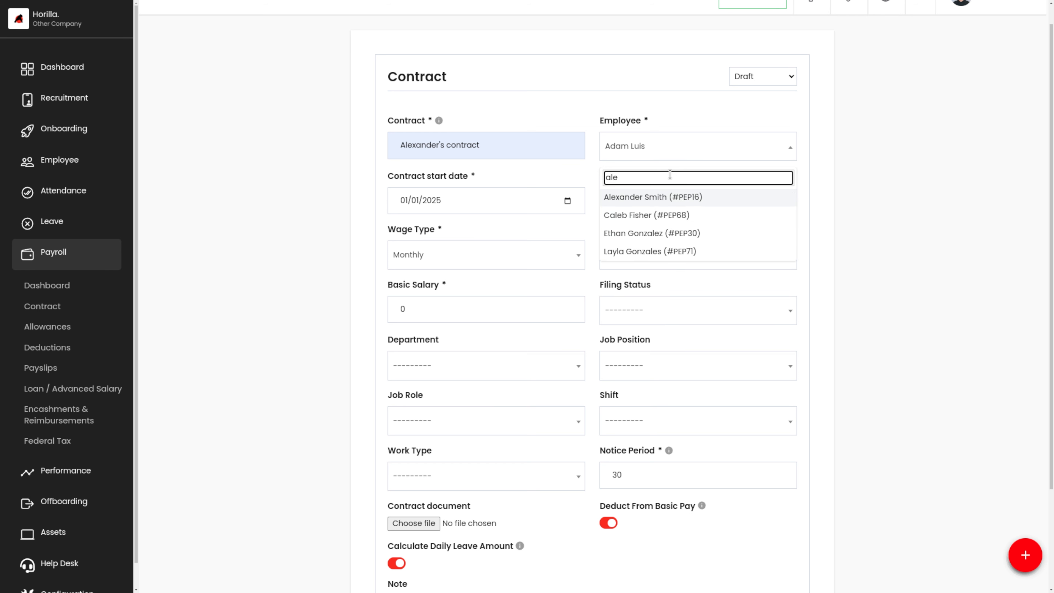
{"action": "key", "text": "Return"}
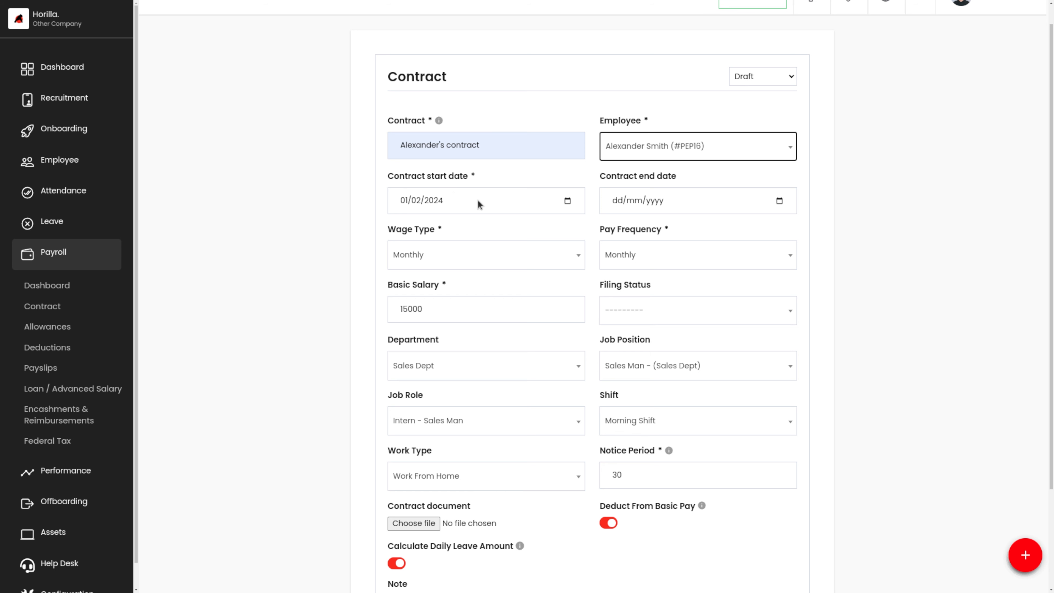
Set the contract end date to 31/12/2024 and check the wage type options without changing the selection
{"action": "left_click", "coordinate": [779, 200]}
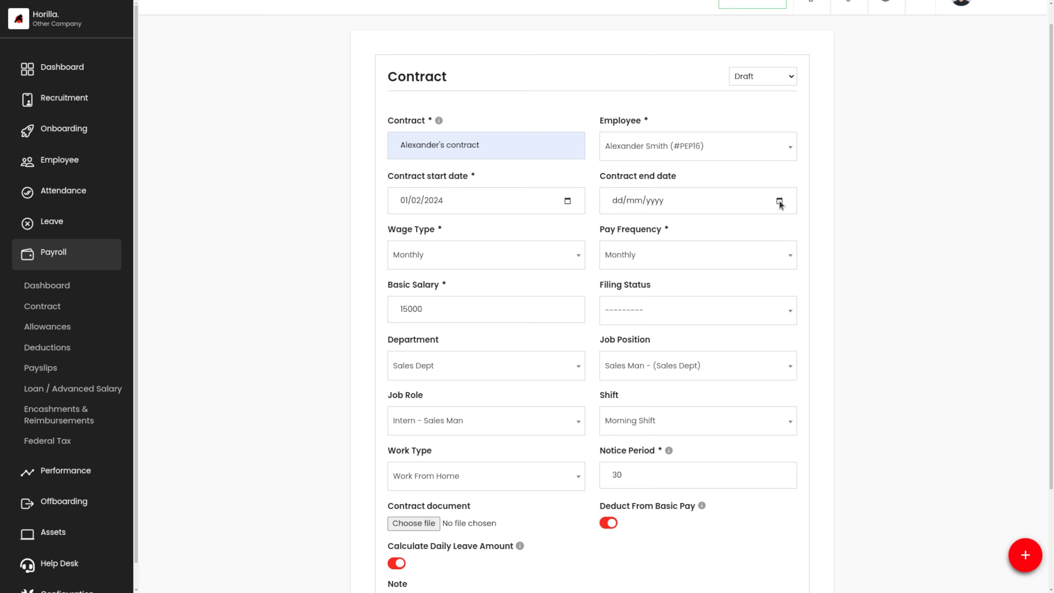
{"action": "left_click", "coordinate": [654, 230]}
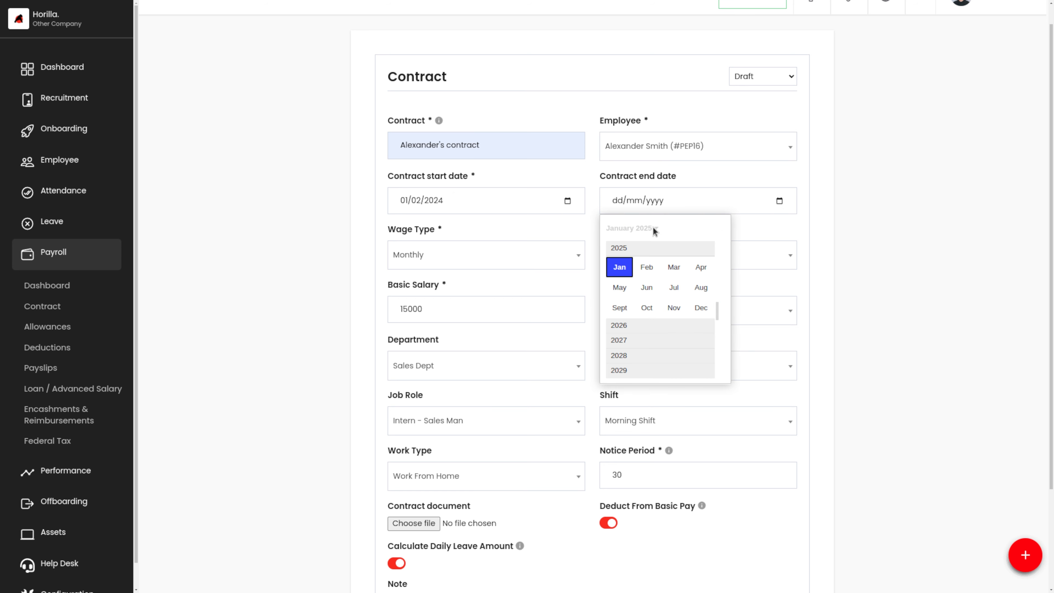
{"action": "scroll", "coordinate": [645, 244], "scroll_direction": "up", "scroll_amount": 1}
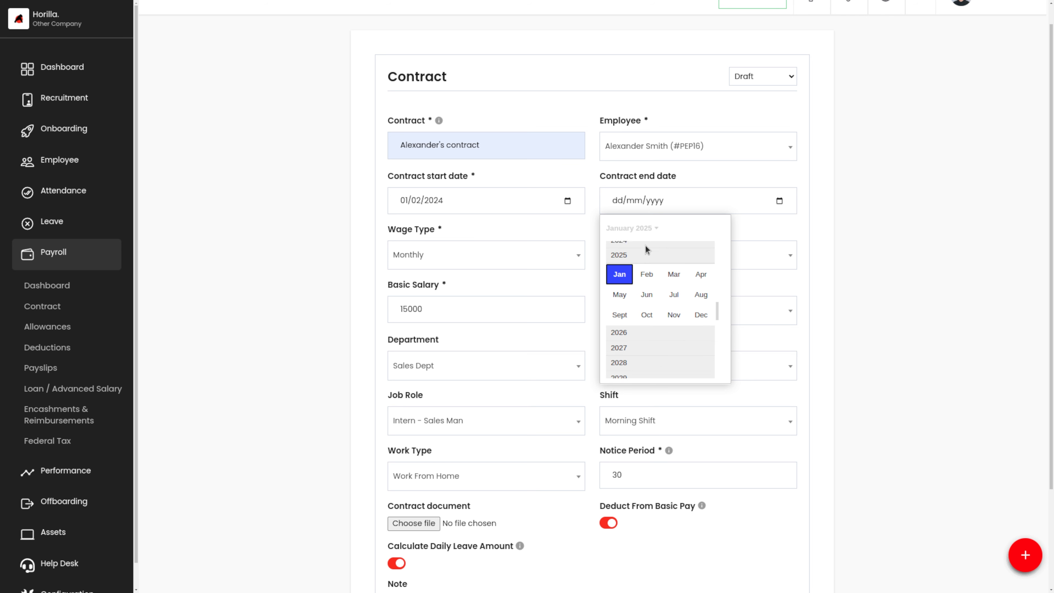
{"action": "left_click", "coordinate": [645, 246]}
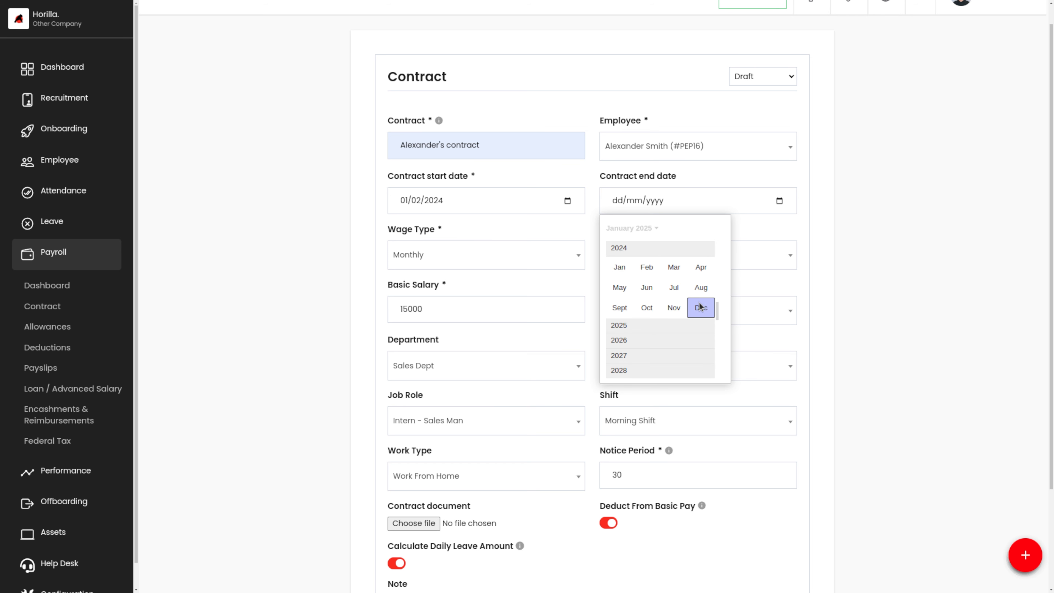
{"action": "left_click", "coordinate": [704, 308]}
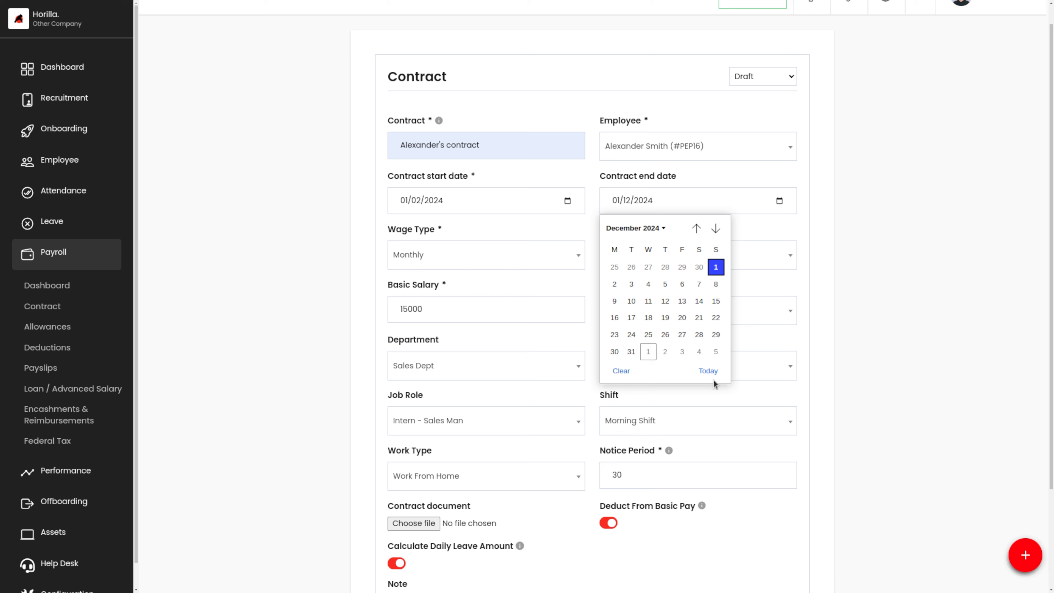
{"action": "left_click", "coordinate": [631, 352]}
{"action": "left_click", "coordinate": [480, 257]}
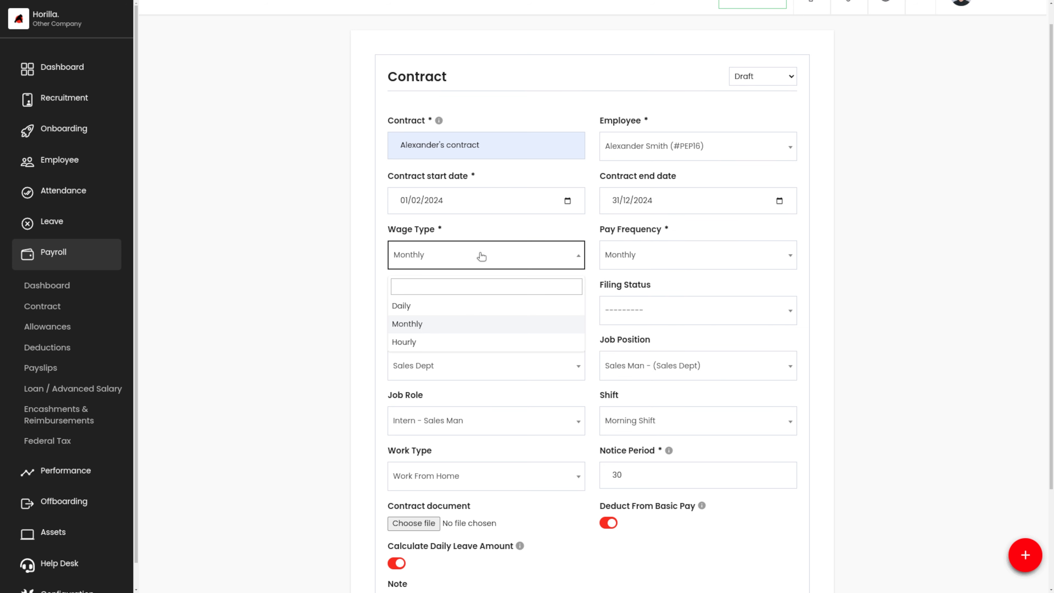
{"action": "left_click", "coordinate": [520, 256]}
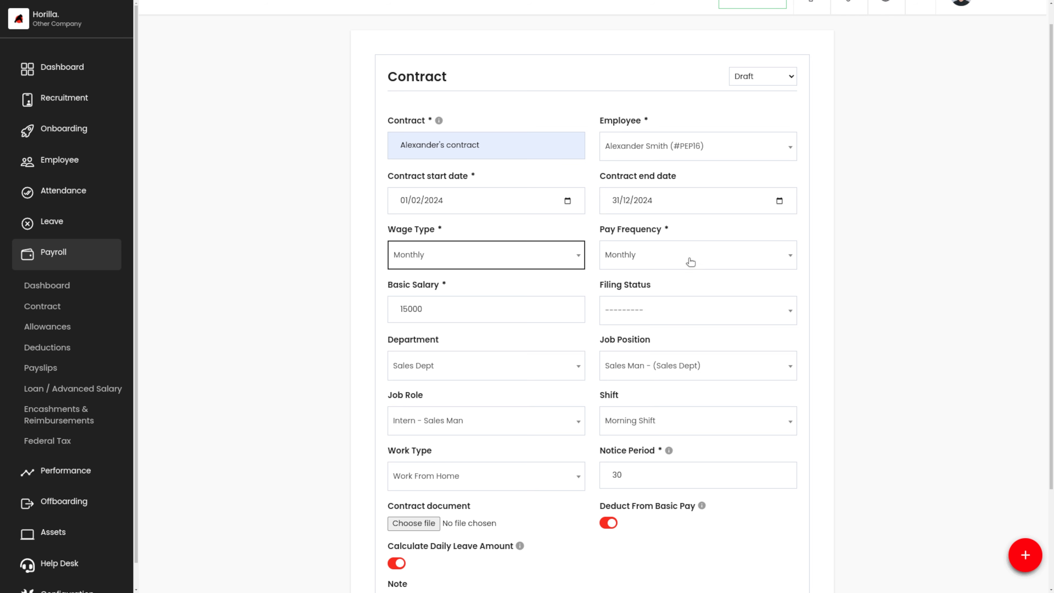
Set the contract's basic salary to 50000 and its filing status to Married Filing Jointly
{"action": "scroll", "coordinate": [532, 364], "scroll_direction": "down", "scroll_amount": 2}
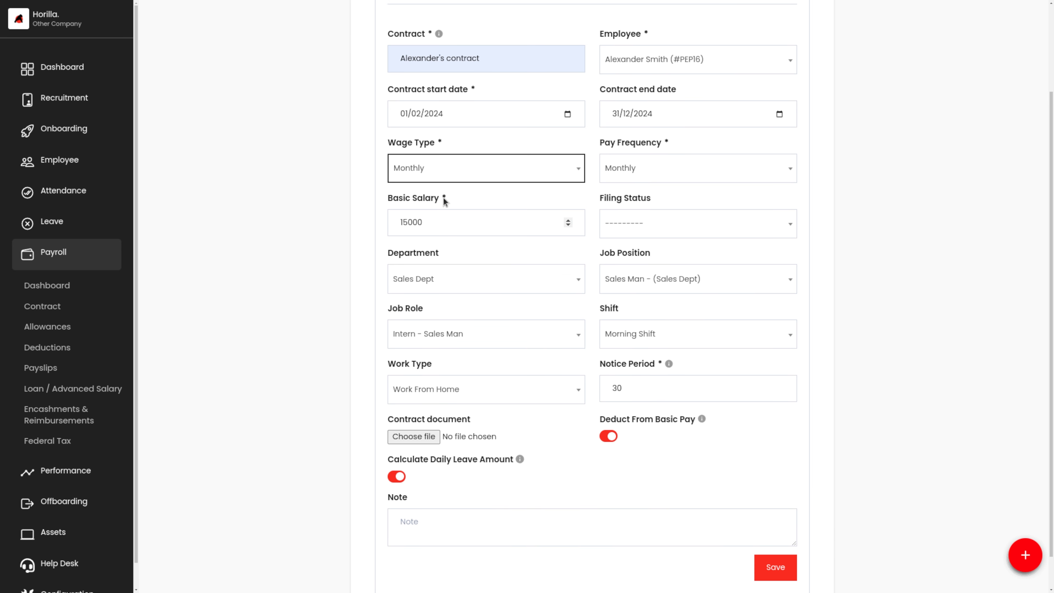
{"action": "left_click", "coordinate": [423, 222]}
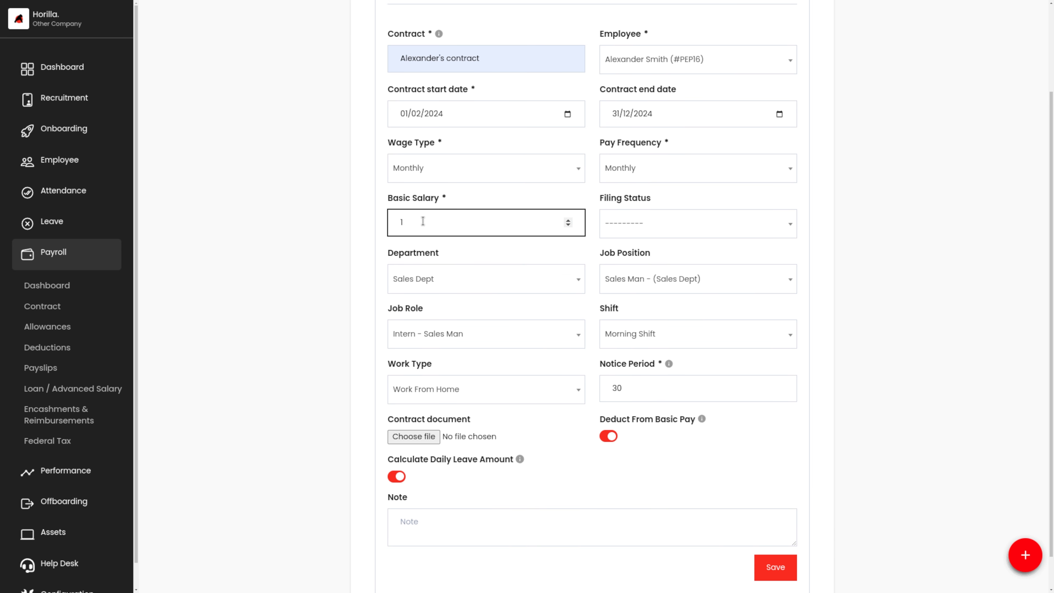
{"action": "key", "text": "BackSpace"}
{"action": "type", "text": "50000"}
{"action": "left_click", "coordinate": [614, 218]}
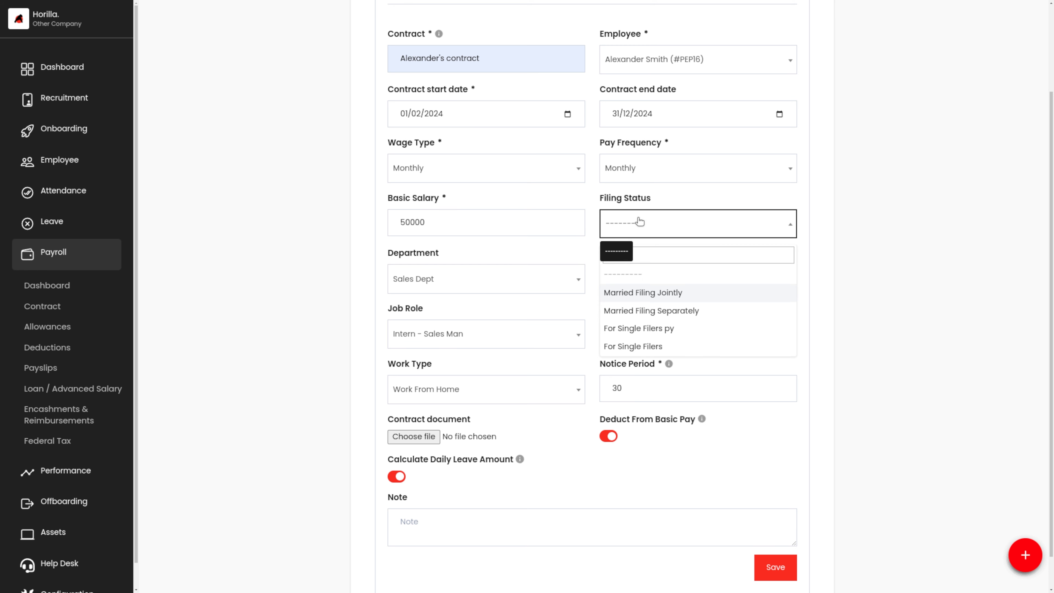
{"action": "left_click", "coordinate": [640, 295]}
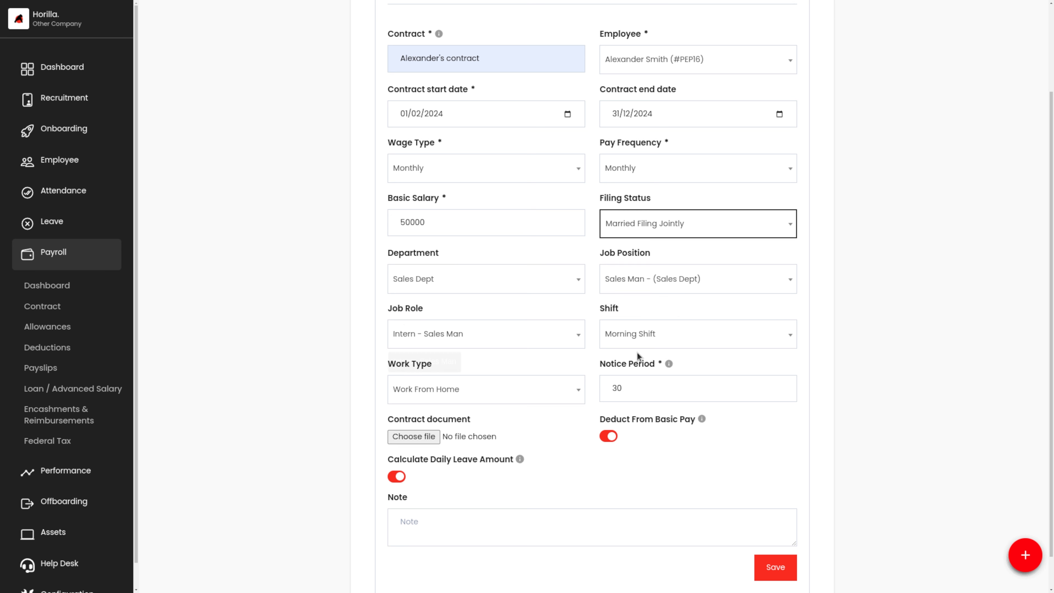
Set the job role to Sales Manager - Sales Man and try to save the contract
{"action": "left_click", "coordinate": [544, 346]}
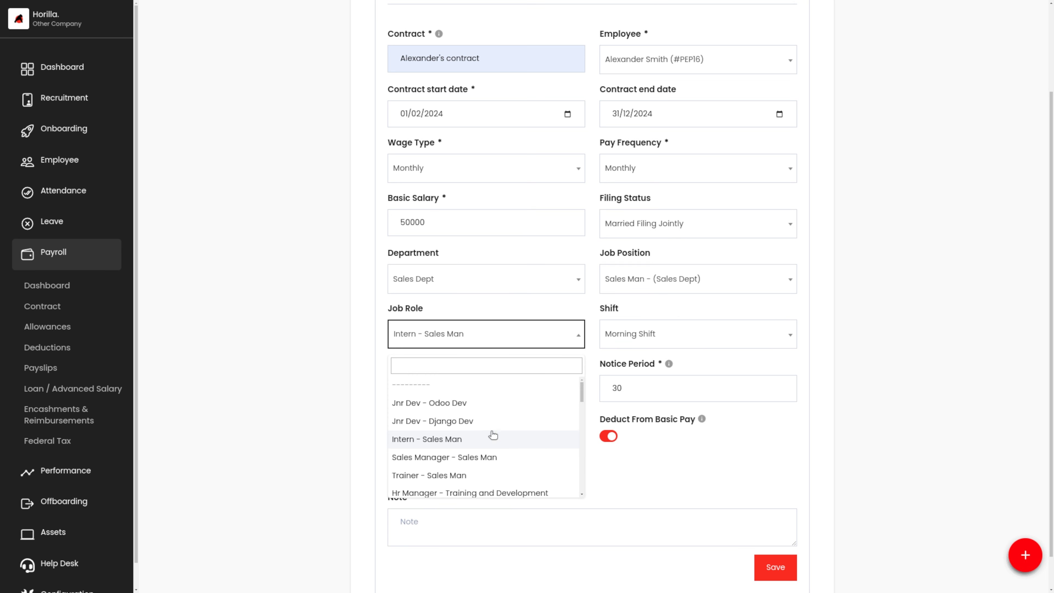
{"action": "left_click", "coordinate": [500, 455]}
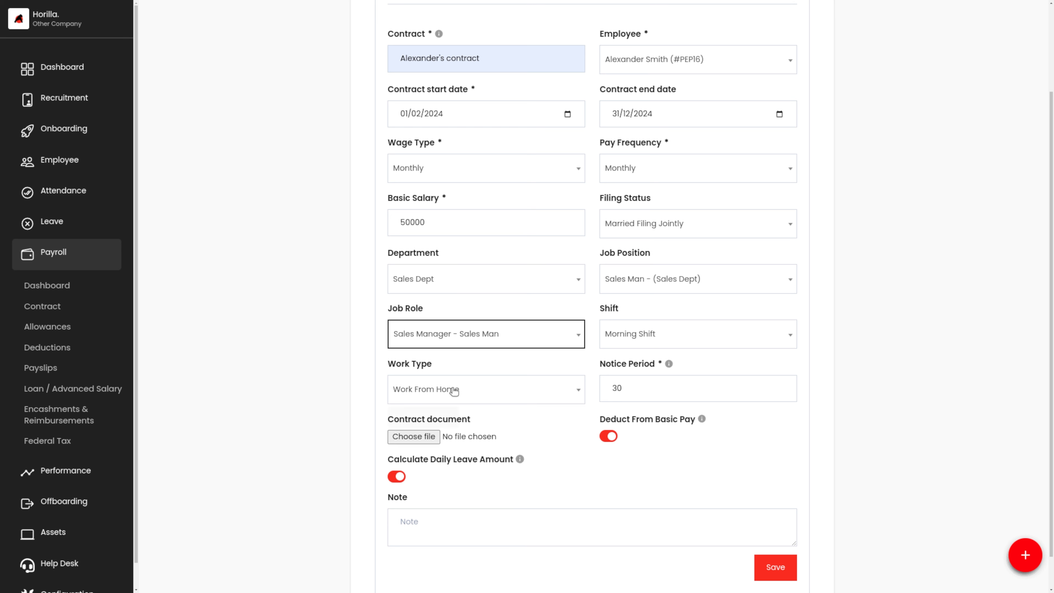
{"action": "scroll", "coordinate": [675, 399], "scroll_direction": "down", "scroll_amount": 1}
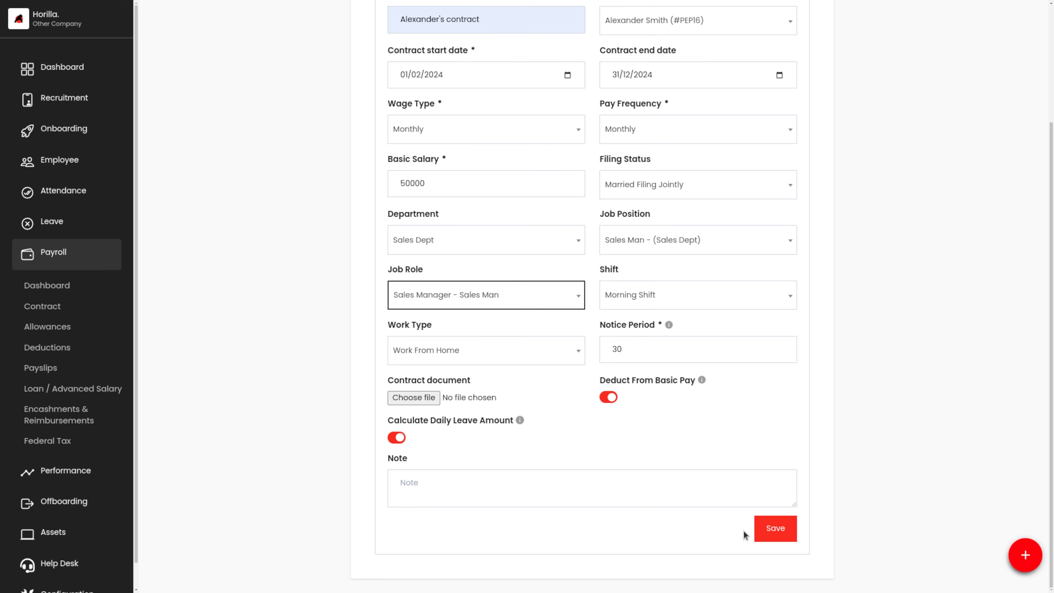
{"action": "left_click", "coordinate": [763, 535]}
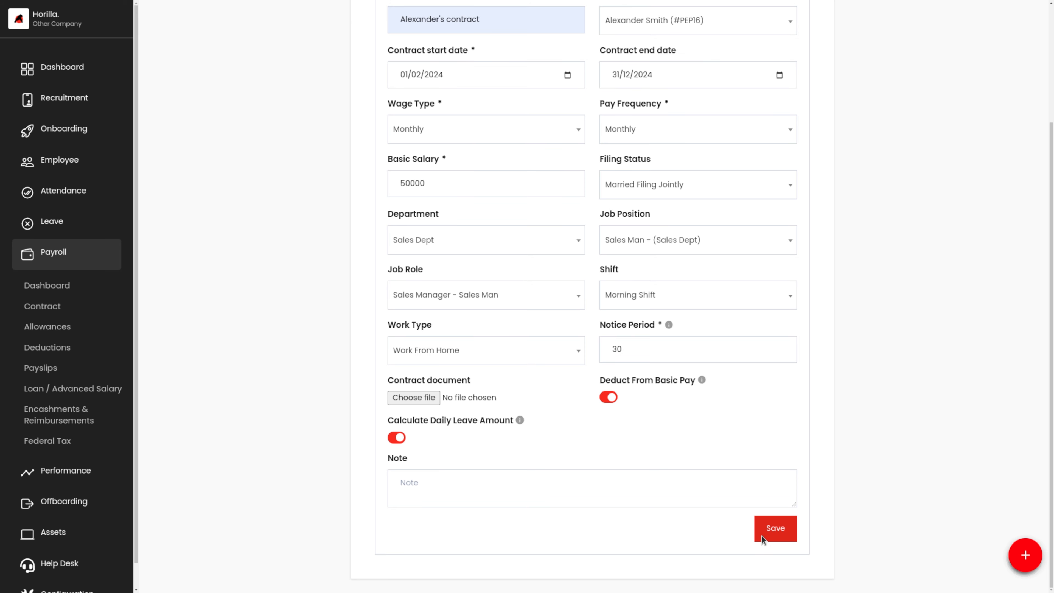
{"action": "scroll", "coordinate": [735, 257], "scroll_direction": "down", "scroll_amount": 5}
{"action": "scroll", "coordinate": [735, 258], "scroll_direction": "up", "scroll_amount": 5}
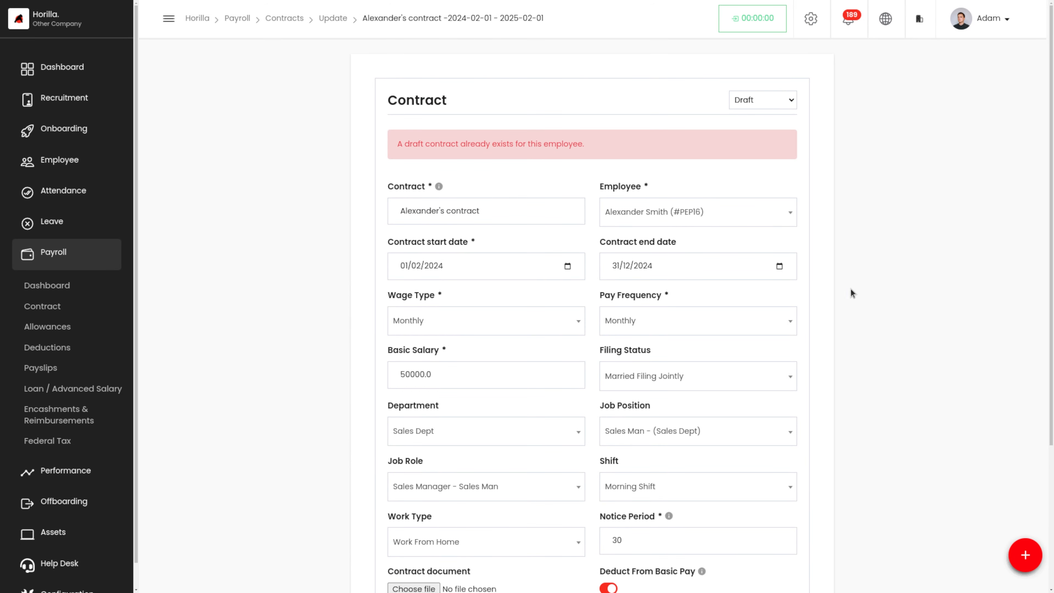
Set the contract's status to Active and its end date to 02/02/2025, and save the contract
{"action": "left_click", "coordinate": [778, 96]}
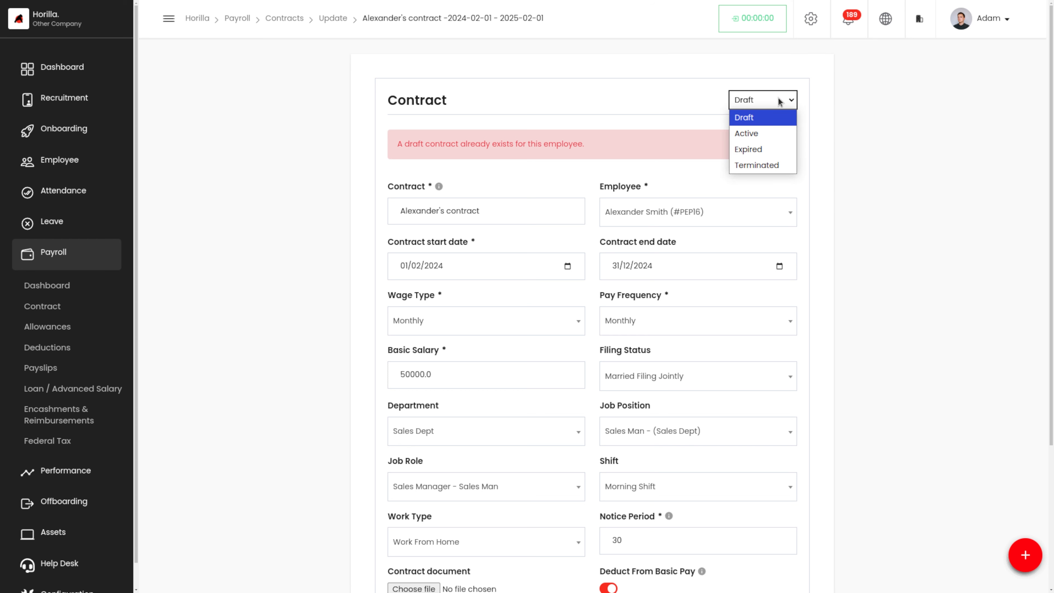
{"action": "left_click", "coordinate": [768, 135]}
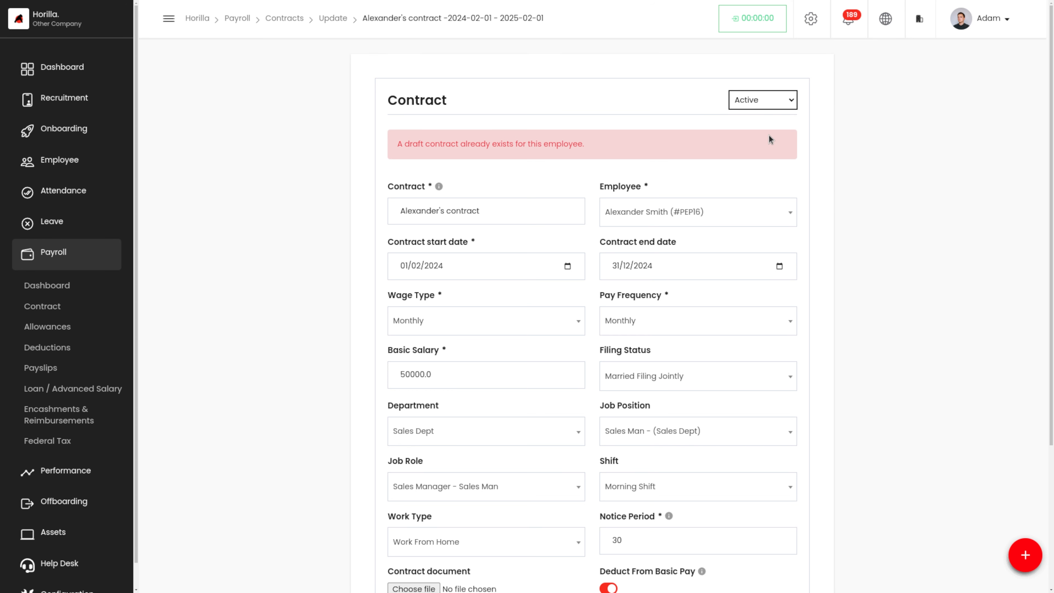
{"action": "scroll", "coordinate": [707, 231], "scroll_direction": "down", "scroll_amount": 1}
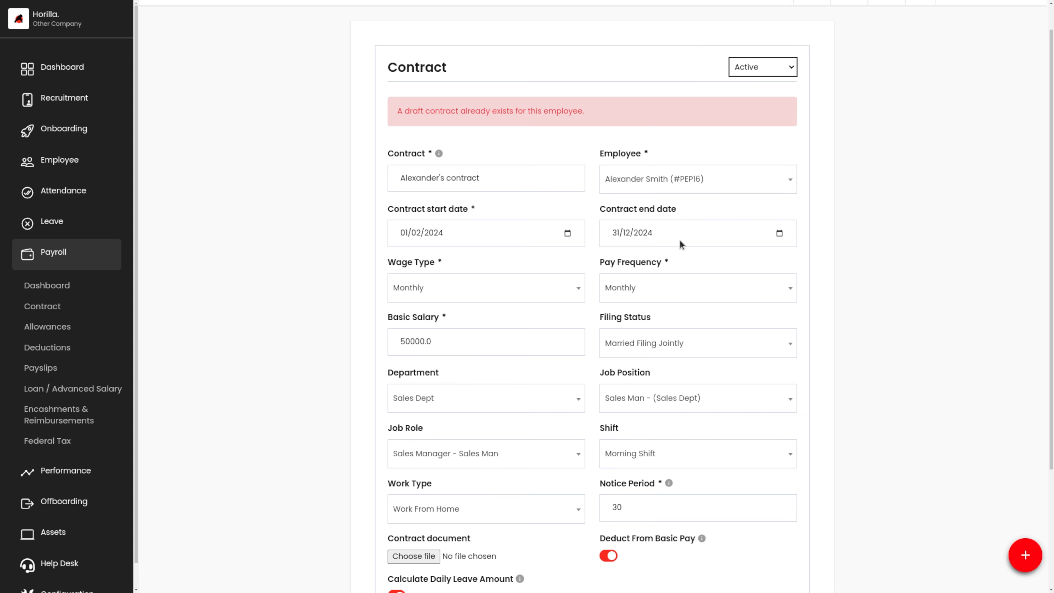
{"action": "left_click", "coordinate": [779, 233]}
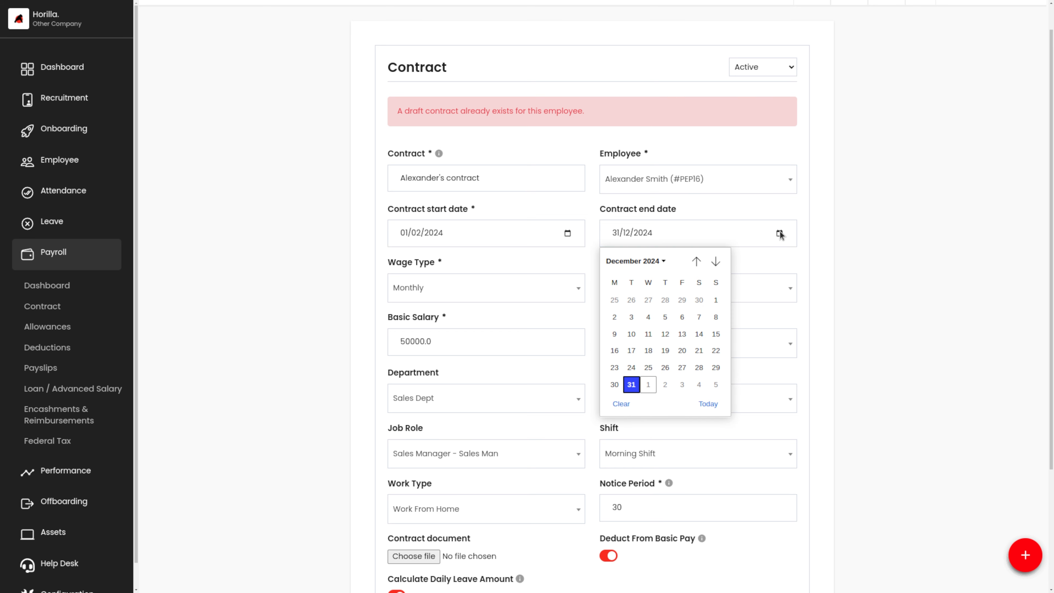
{"action": "left_click", "coordinate": [664, 262]}
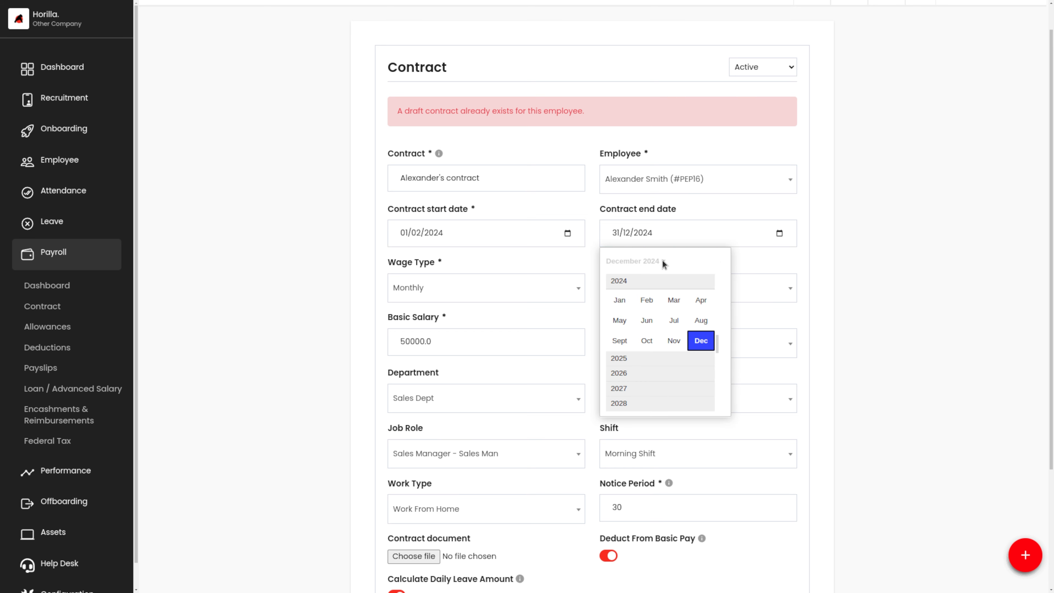
{"action": "left_click", "coordinate": [638, 359]}
{"action": "left_click", "coordinate": [646, 300]}
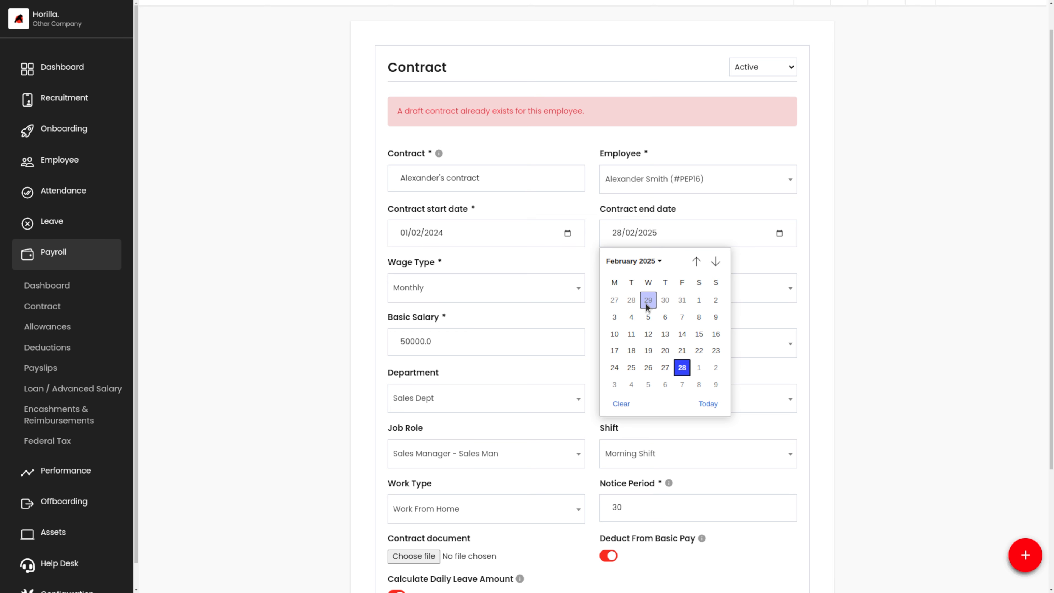
{"action": "left_click", "coordinate": [716, 300]}
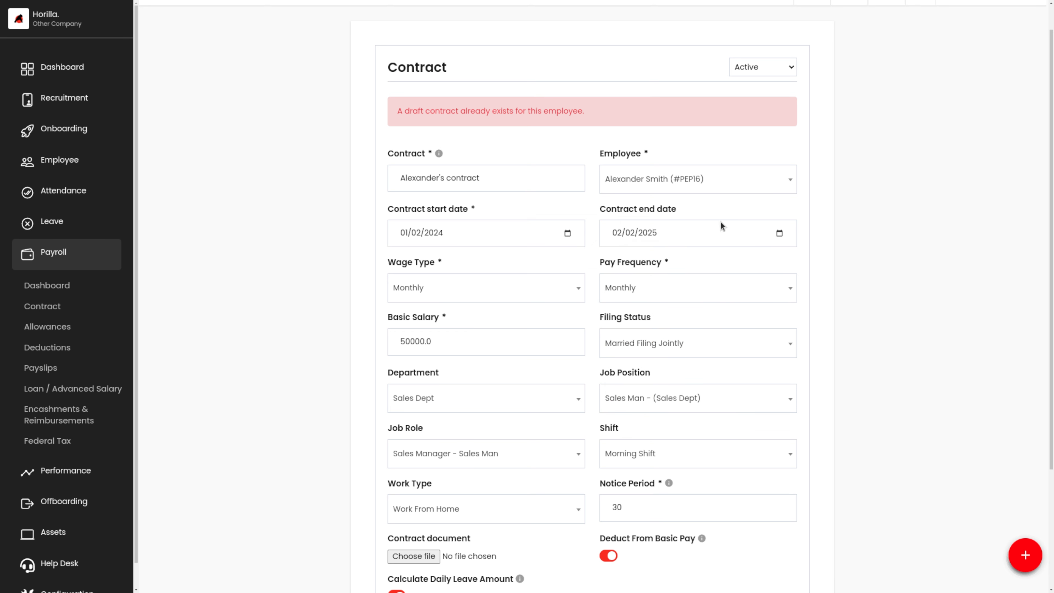
{"action": "scroll", "coordinate": [680, 450], "scroll_direction": "down", "scroll_amount": 3}
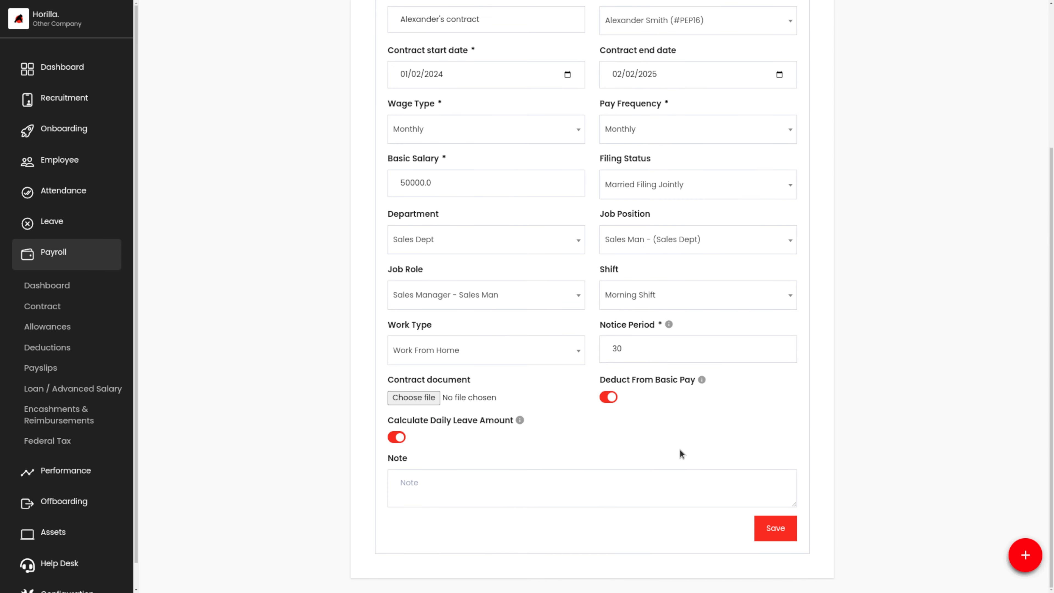
{"action": "left_click", "coordinate": [766, 529]}
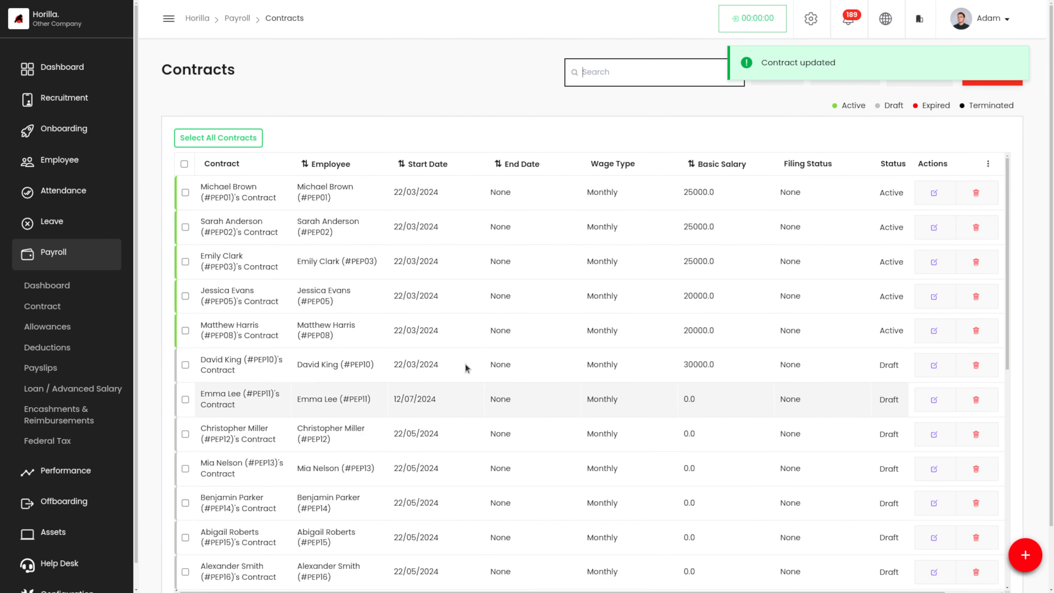
Search the contracts for "ale" and open the details of the active contract with the Married Filing Jointly status
{"action": "left_click", "coordinate": [603, 73]}
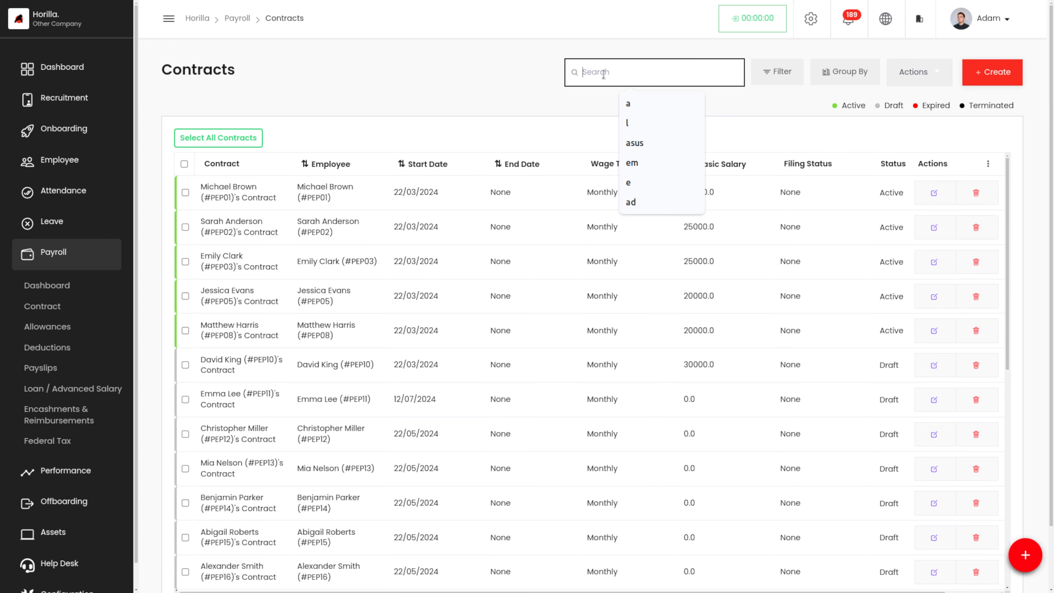
{"action": "type", "text": "ale"}
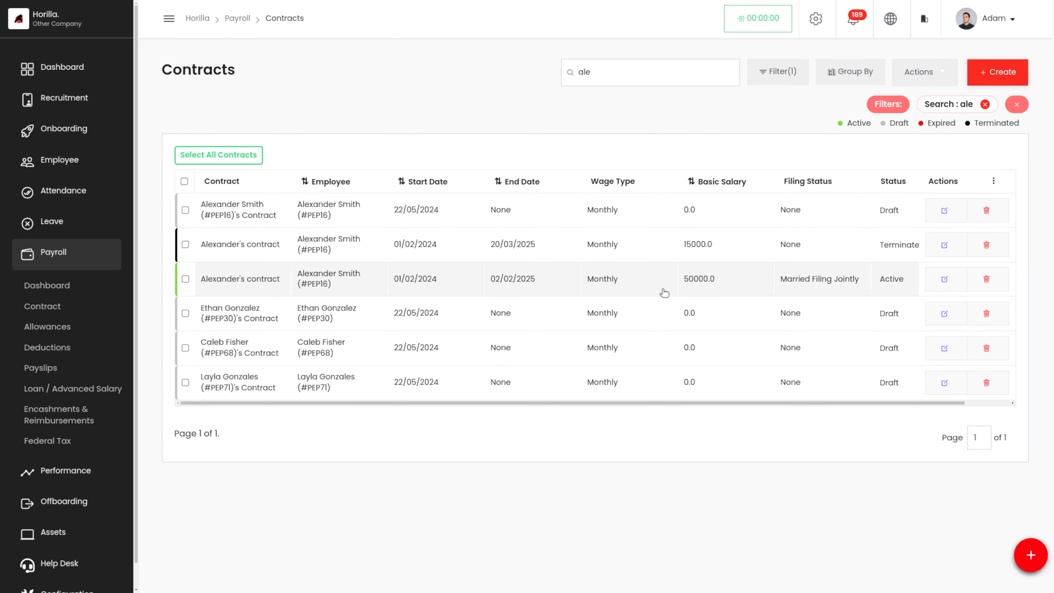
{"action": "left_click", "coordinate": [662, 292]}
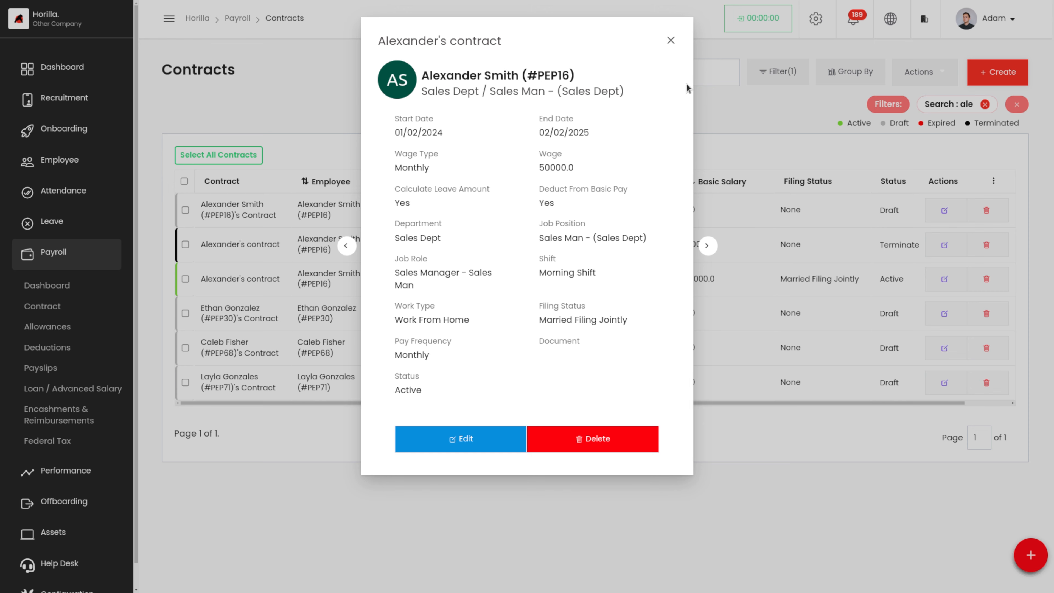
Close the contract details and start a new payslip for the employee with the active Married Filing Jointly contract
{"action": "left_click", "coordinate": [671, 40]}
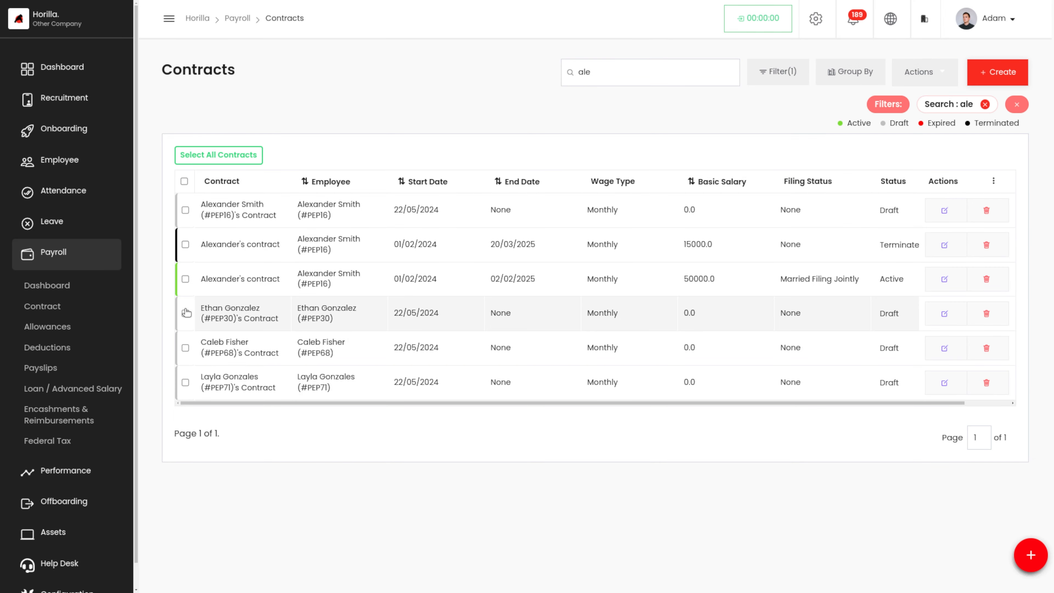
{"action": "left_click", "coordinate": [33, 368]}
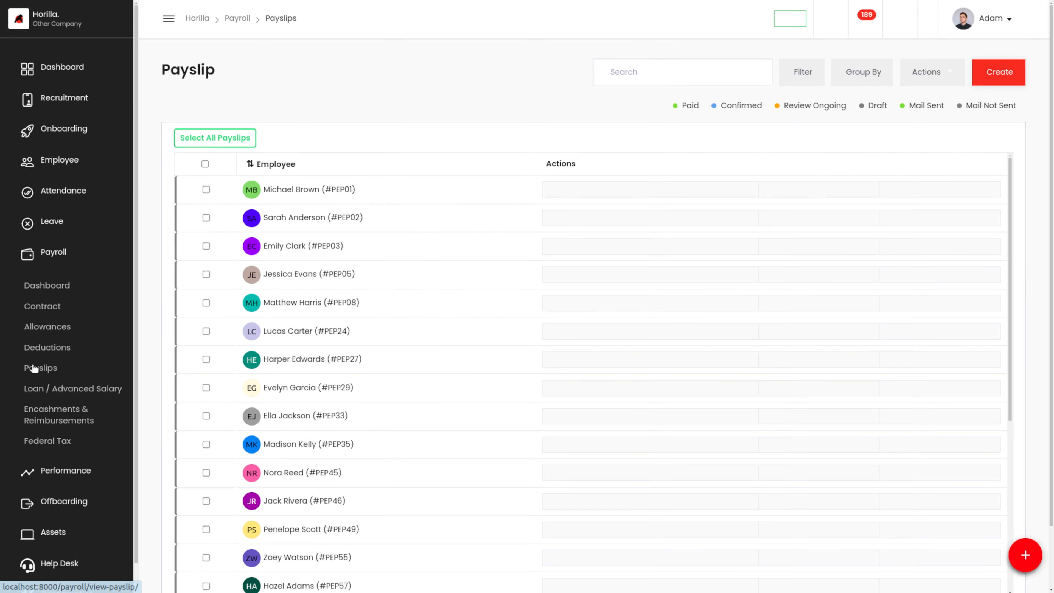
{"action": "left_click", "coordinate": [987, 83]}
{"action": "left_click", "coordinate": [469, 102]}
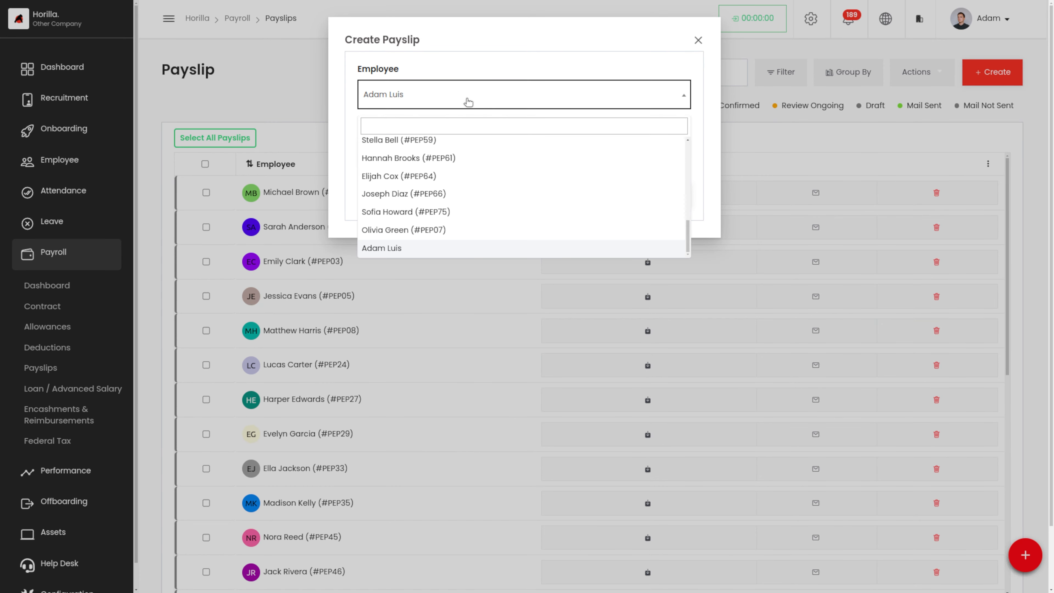
{"action": "left_click", "coordinate": [444, 121]}
{"action": "type", "text": "alex"}
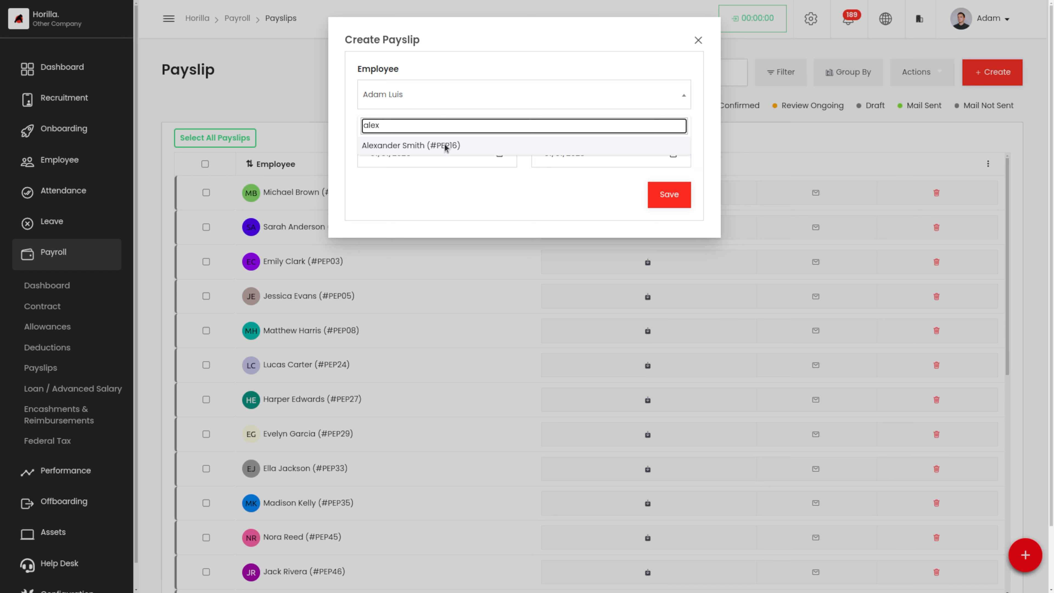
{"action": "left_click", "coordinate": [447, 146]}
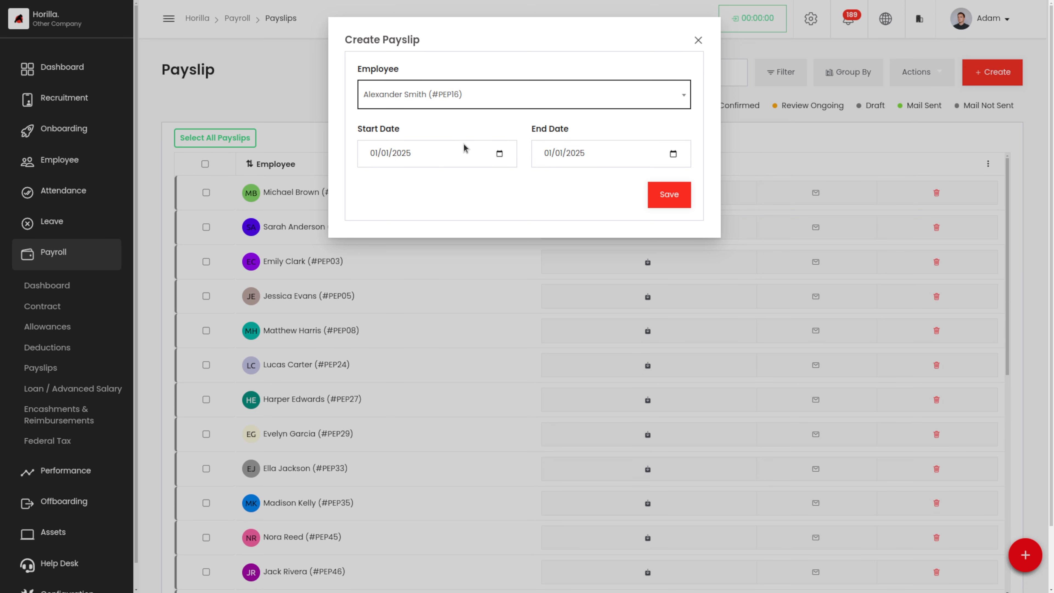
Set the payslip's start date to 01/12/2024
{"action": "left_click", "coordinate": [499, 154]}
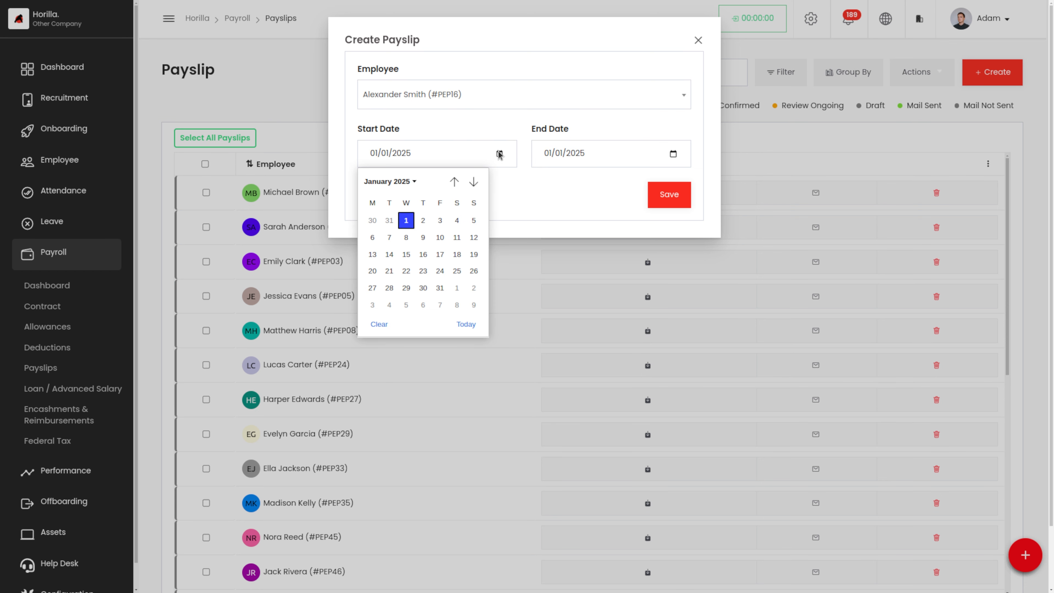
{"action": "left_click", "coordinate": [406, 181]}
{"action": "left_click", "coordinate": [370, 159]}
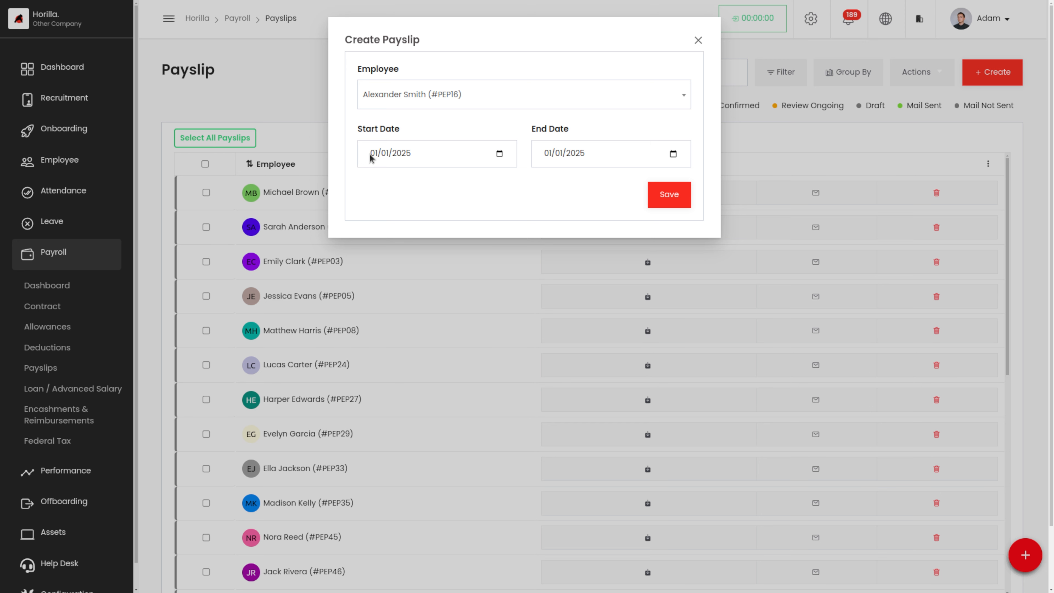
{"action": "left_click", "coordinate": [371, 153]}
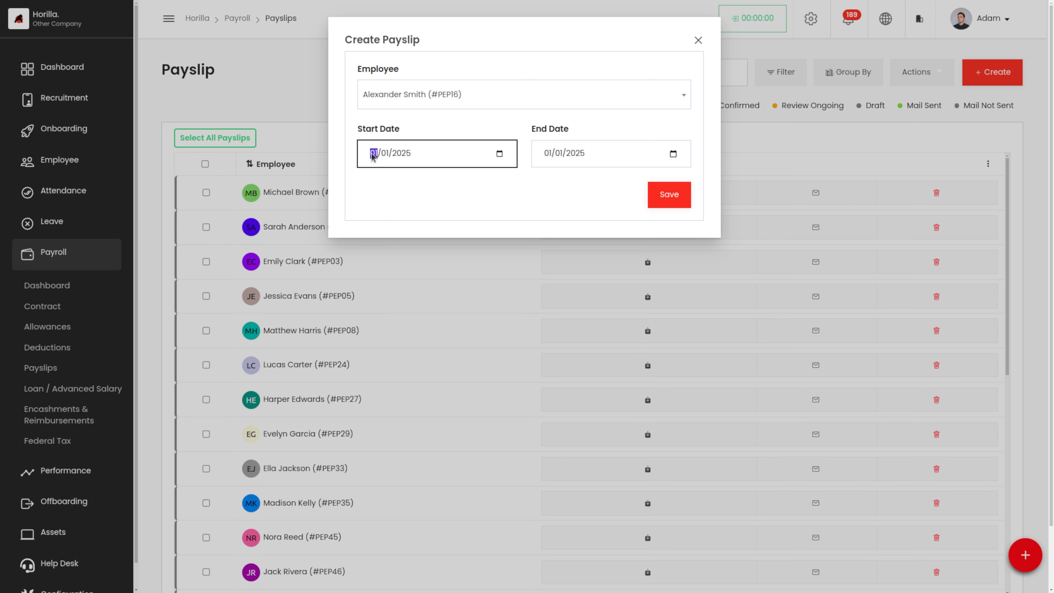
{"action": "left_click", "coordinate": [385, 153]}
{"action": "type", "text": "12/2024"}
Set the payslip's end date to 31/12/2024, save the payslip and review its allowances and deductions
{"action": "left_click", "coordinate": [548, 153]}
{"action": "type", "text": "31"}
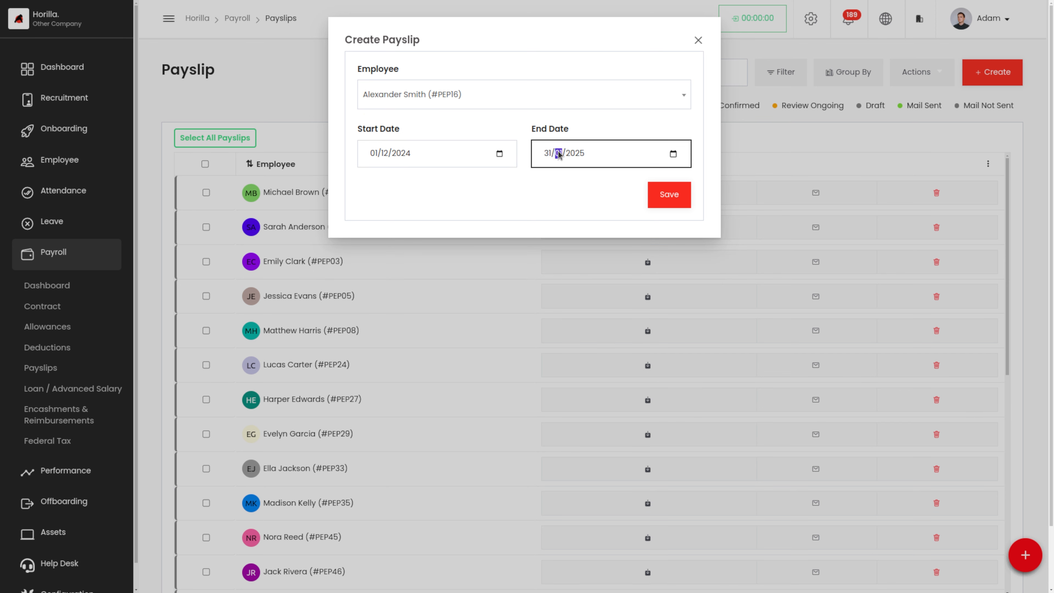
{"action": "type", "text": "122024"}
{"action": "left_click", "coordinate": [669, 195]}
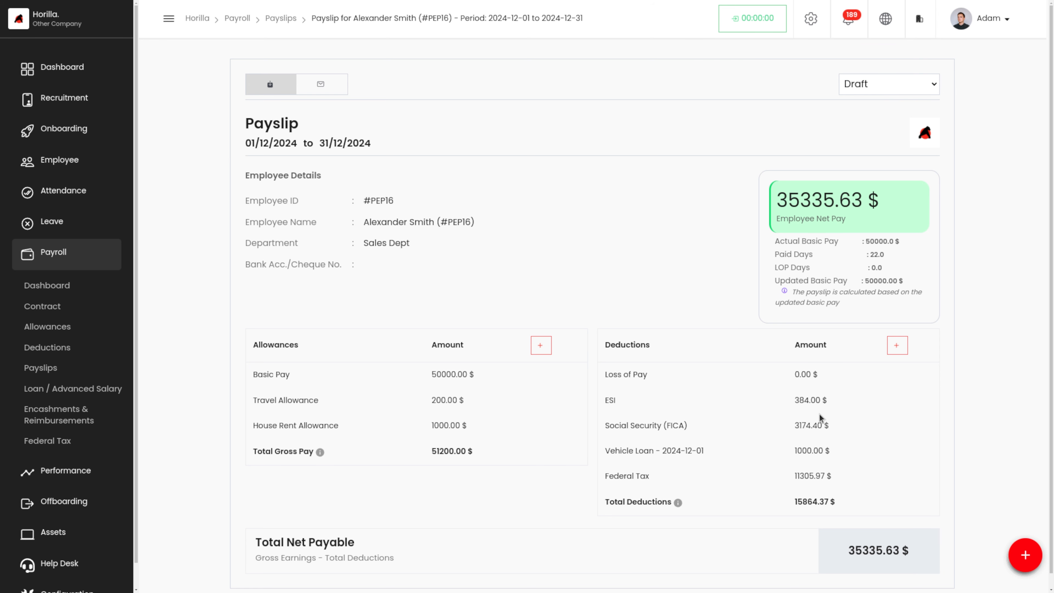
{"action": "scroll", "coordinate": [820, 417], "scroll_direction": "down", "scroll_amount": 1}
{"action": "scroll", "coordinate": [819, 418], "scroll_direction": "up", "scroll_amount": 1}
{"action": "scroll", "coordinate": [882, 293], "scroll_direction": "down", "scroll_amount": 1}
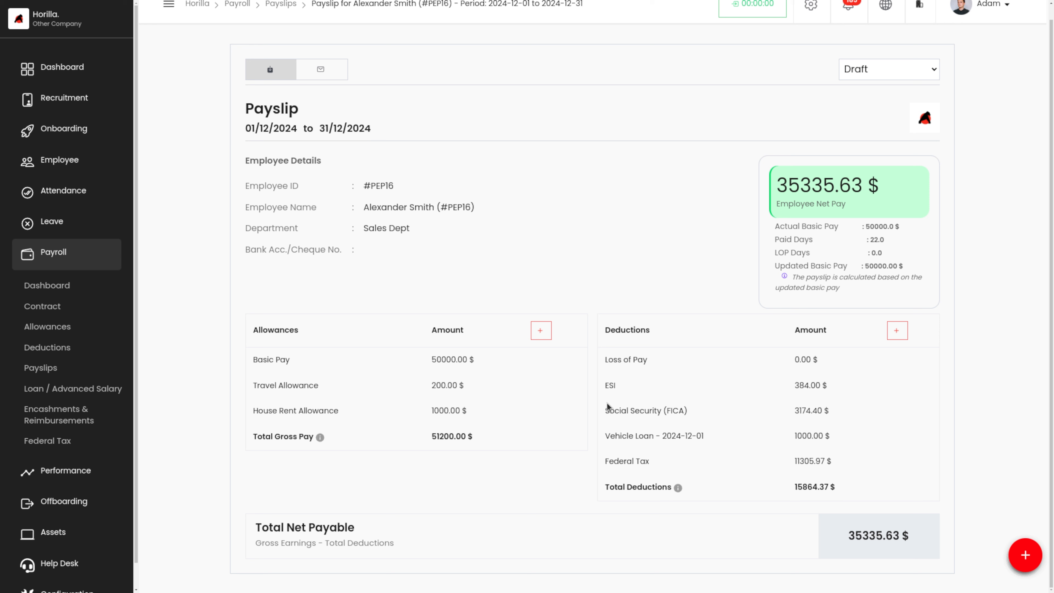